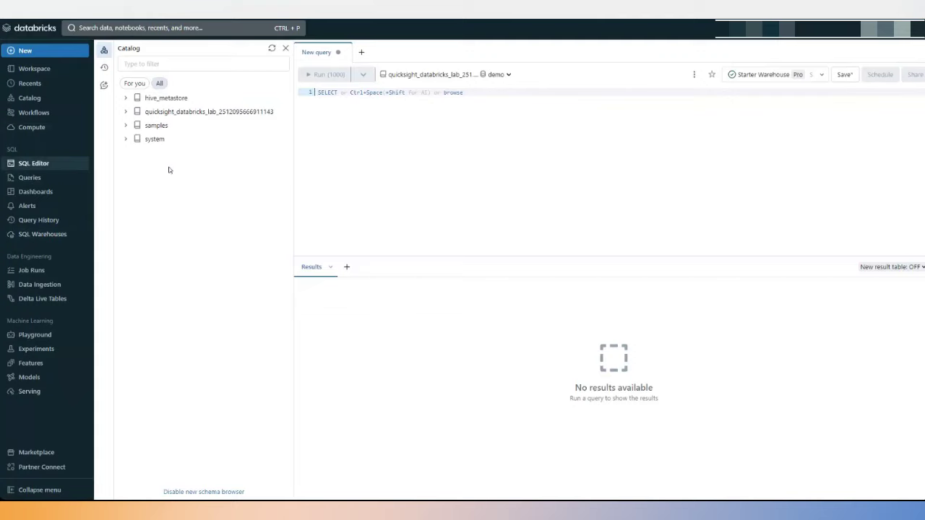
Preview the first 100 rows of lab.demo.mobile_phone_sales in a new query tab.
click(126, 111)
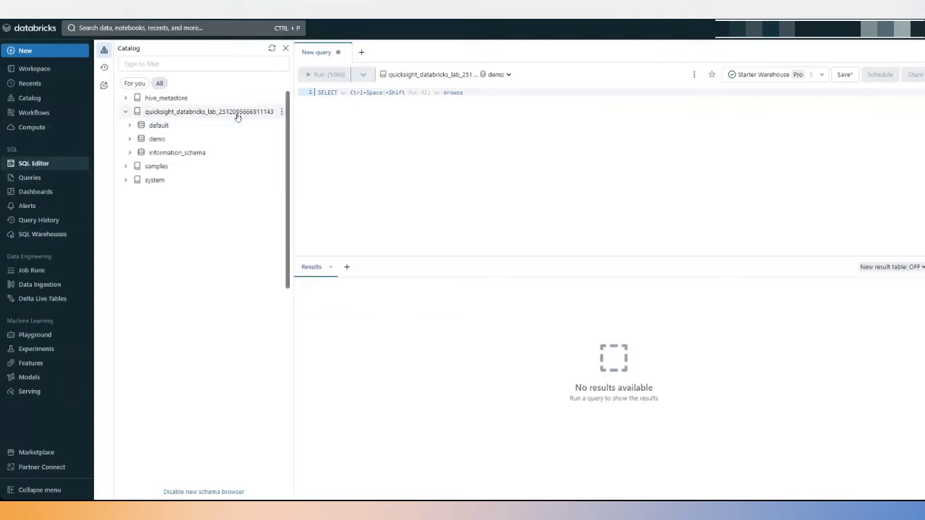
click(130, 139)
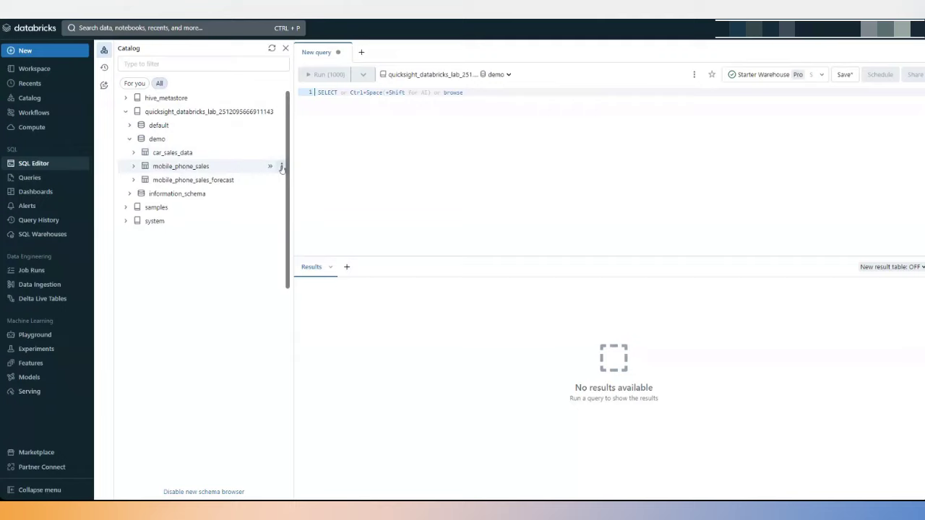
click(282, 167)
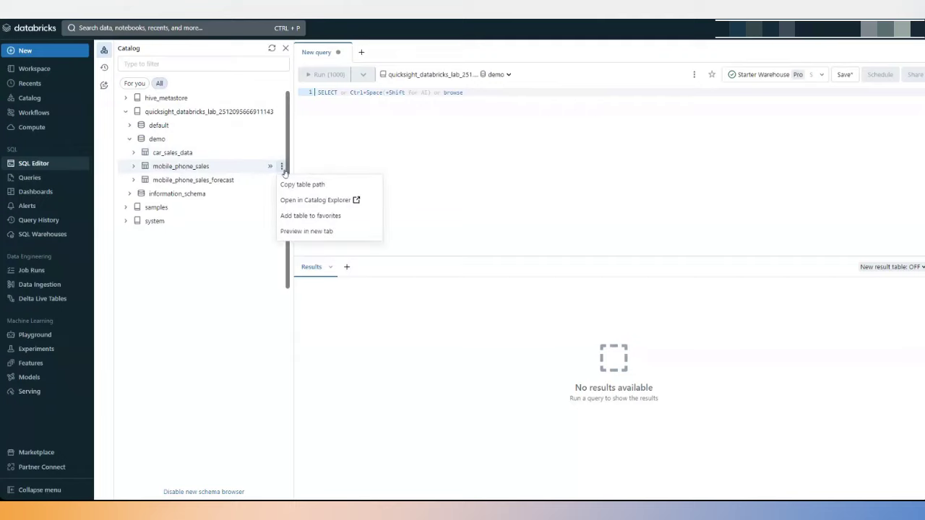
click(306, 231)
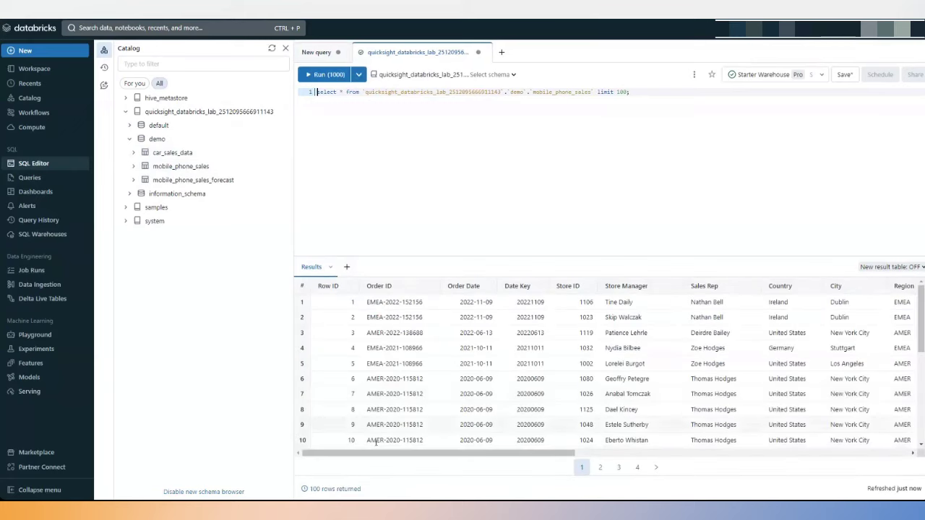
Scroll across the result columns, select the whole select * query line, then list SQL warehouses.
drag(401, 454, 456, 457)
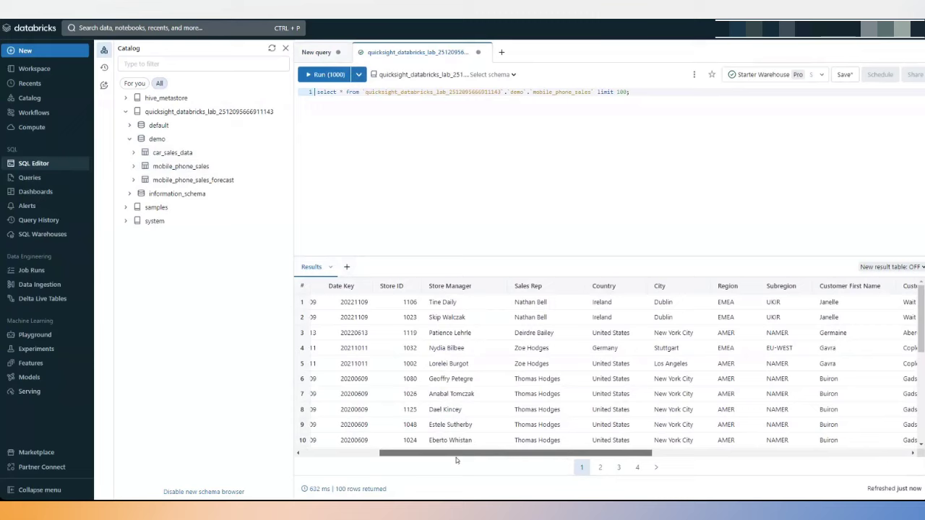
drag(456, 458, 734, 468)
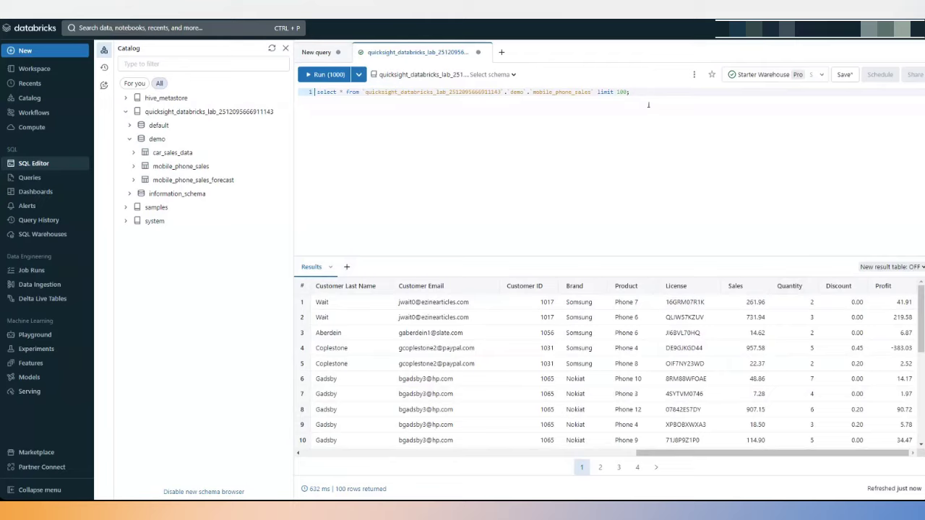
drag(660, 97, 316, 92)
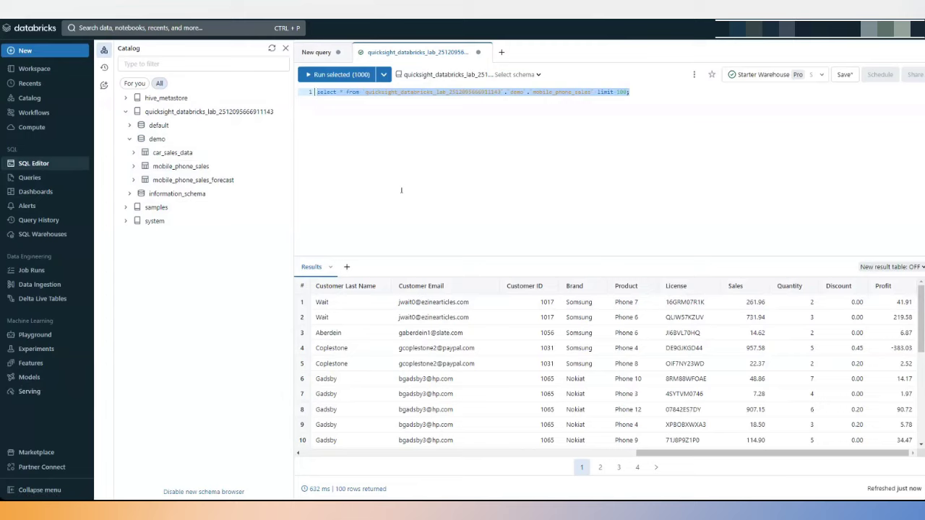
click(50, 236)
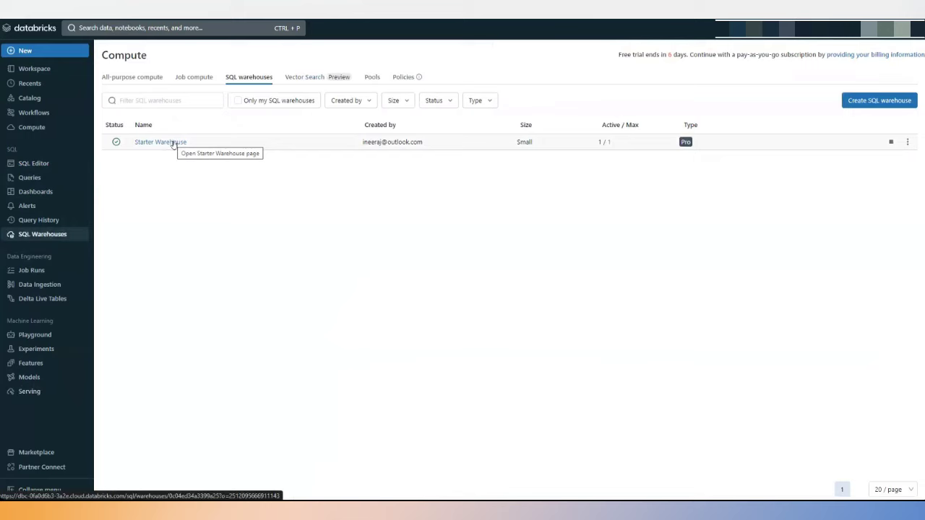
Show Starter Warehouse's connection details: server hostname, port 443 and HTTP path.
click(174, 143)
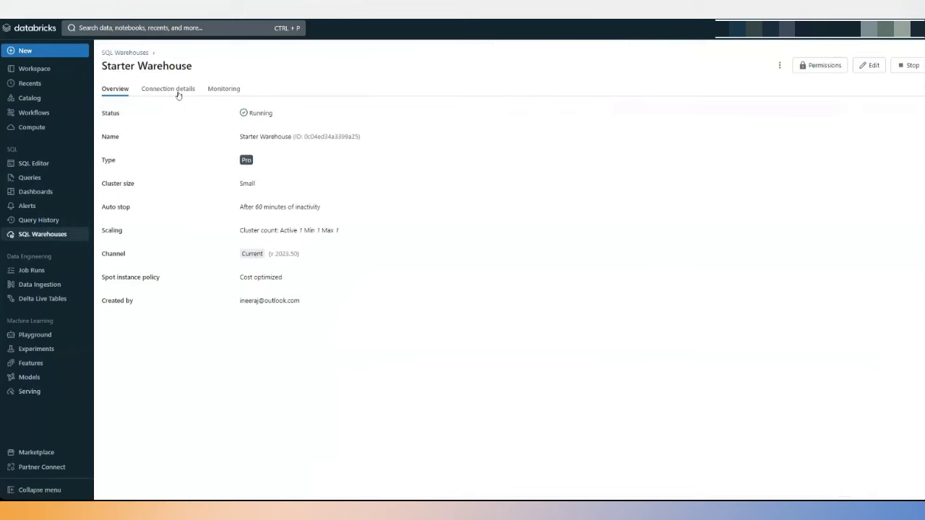
click(185, 93)
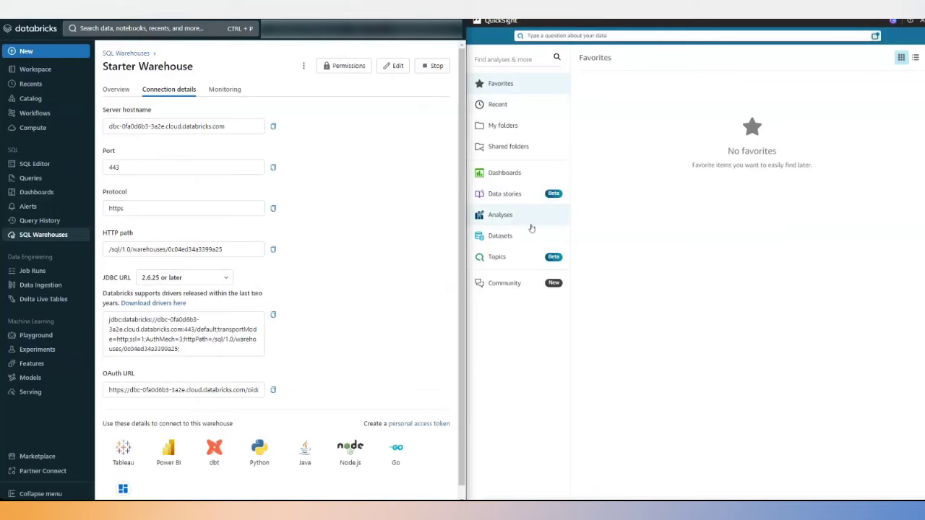
From Datasets, create a new dataset with Databricks as its data source.
click(495, 239)
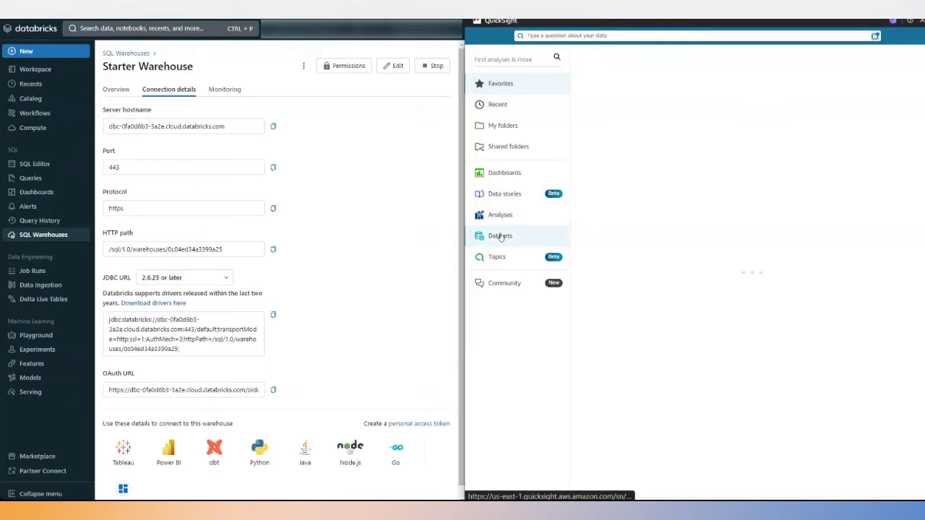
click(896, 58)
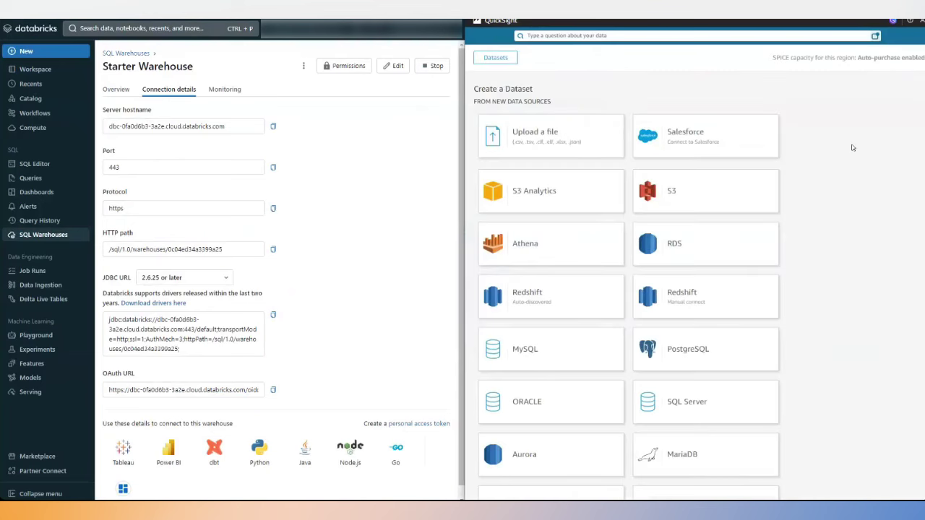
scroll(826, 264, down, 4)
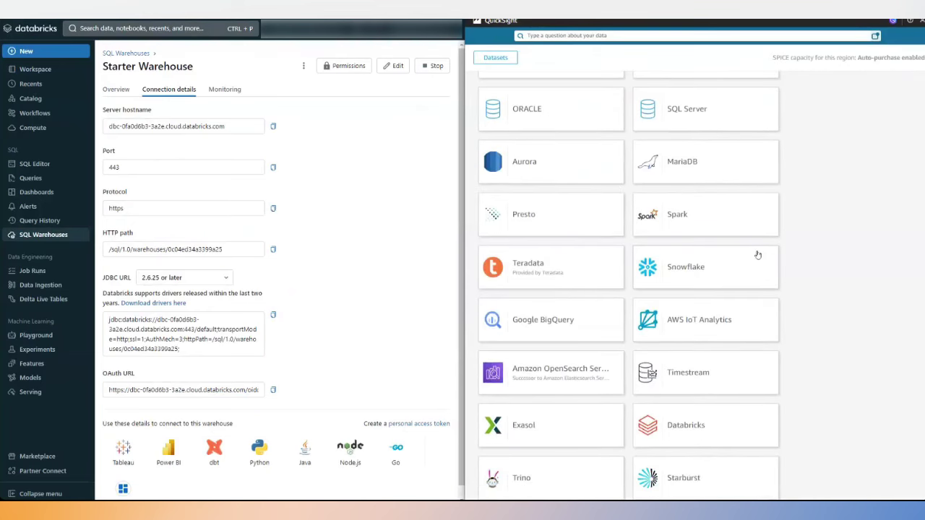
scroll(758, 255, up, 1)
scroll(790, 259, down, 3)
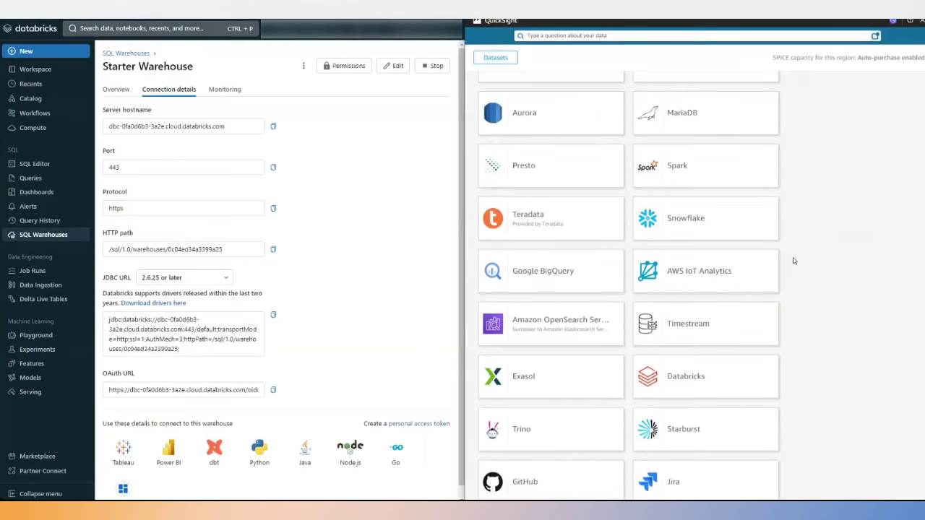
click(694, 278)
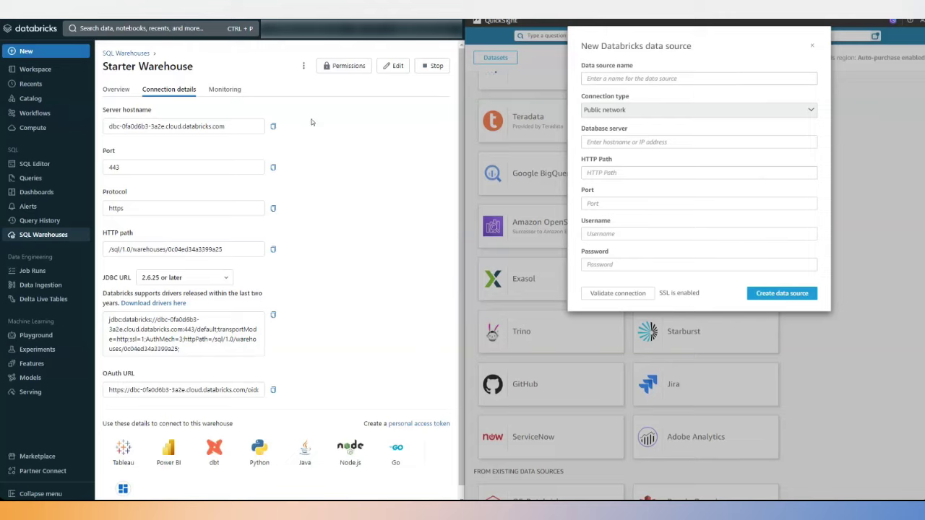
Name the new data source 'QS-Databricks-Test'.
click(273, 126)
click(670, 80)
click(670, 80)
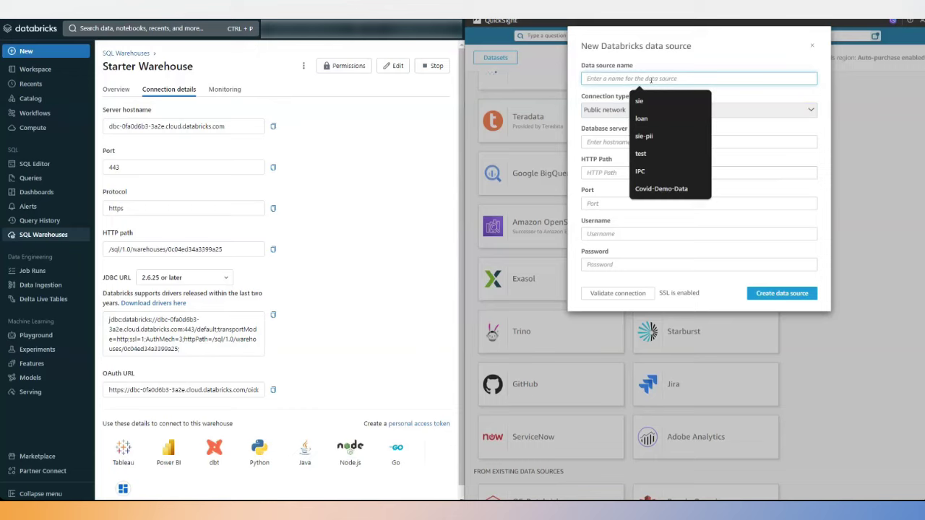
text(QS)
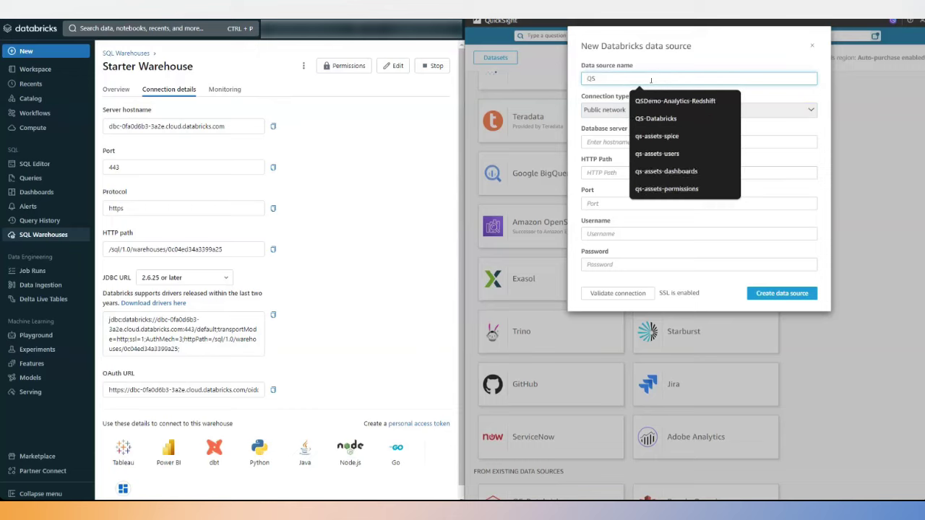
text(-Data)
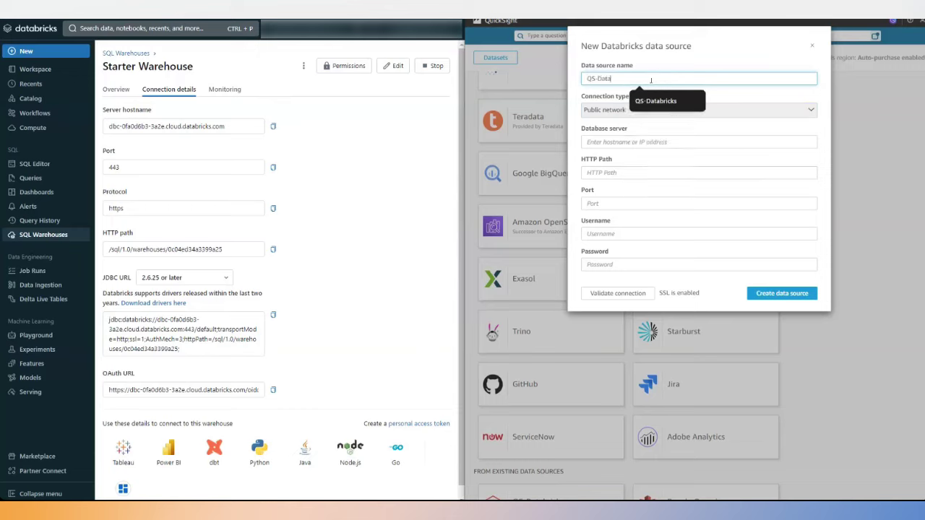
click(662, 100)
text(-)
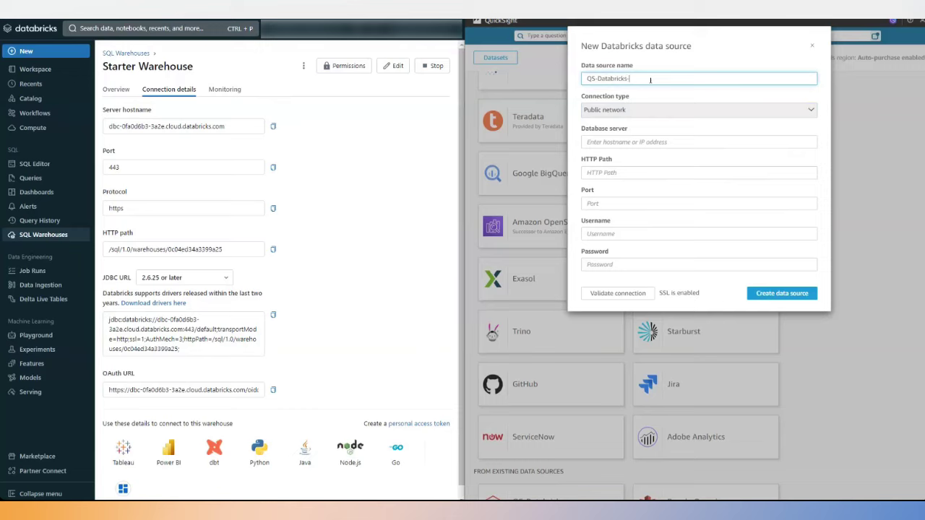
text(Test)
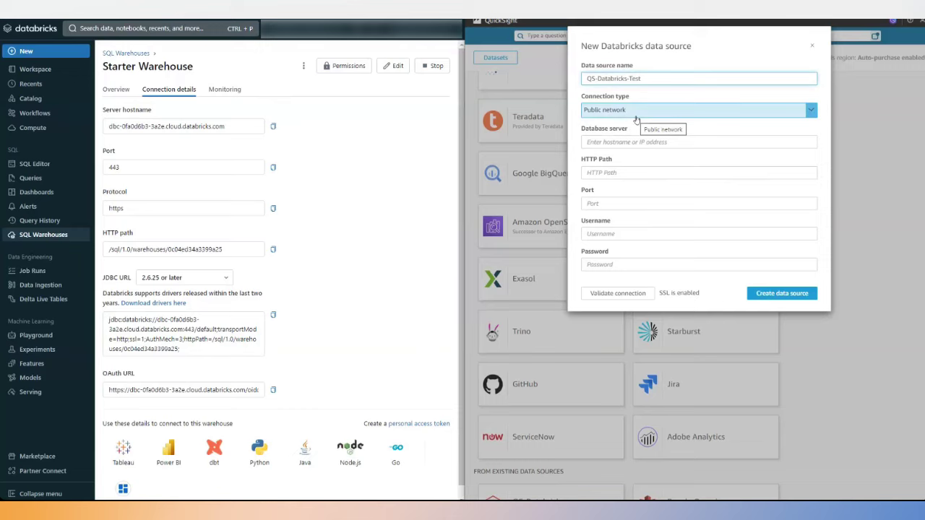
Keep Public network and paste the warehouse hostname as the database server.
click(636, 116)
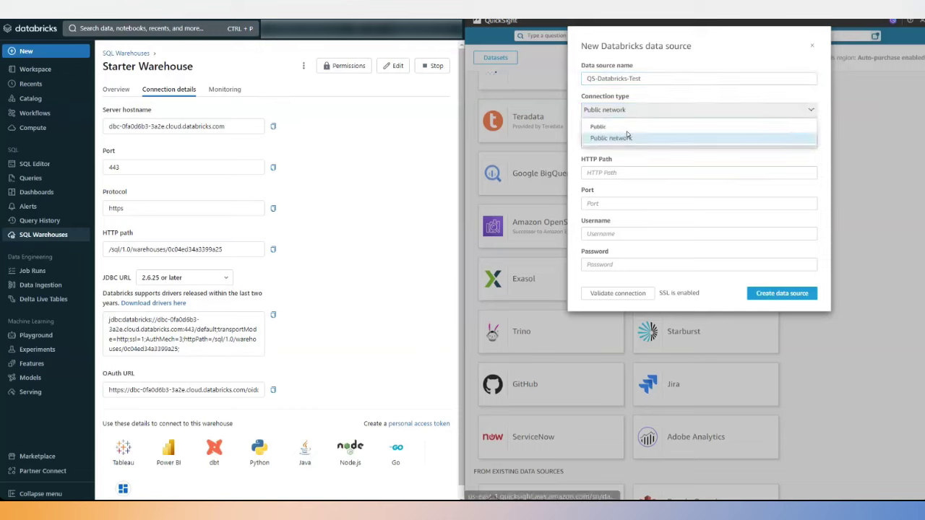
click(624, 136)
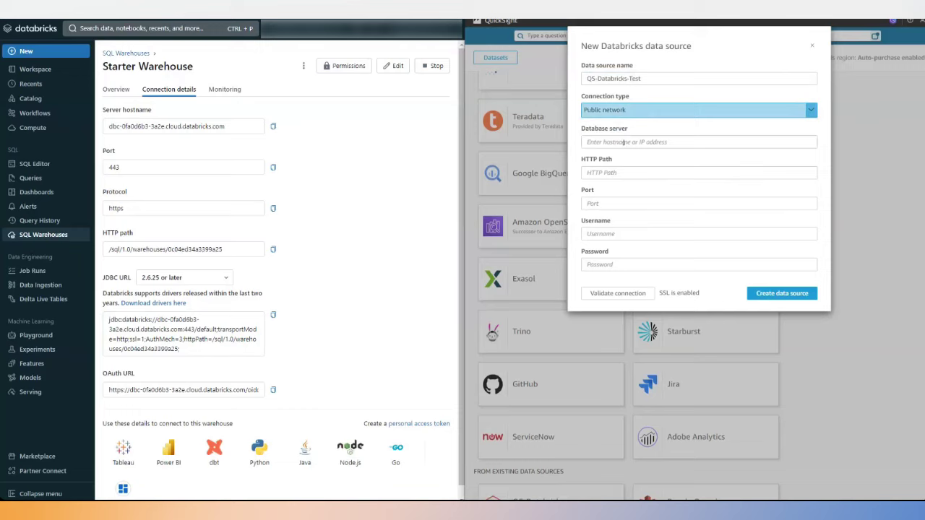
click(623, 142)
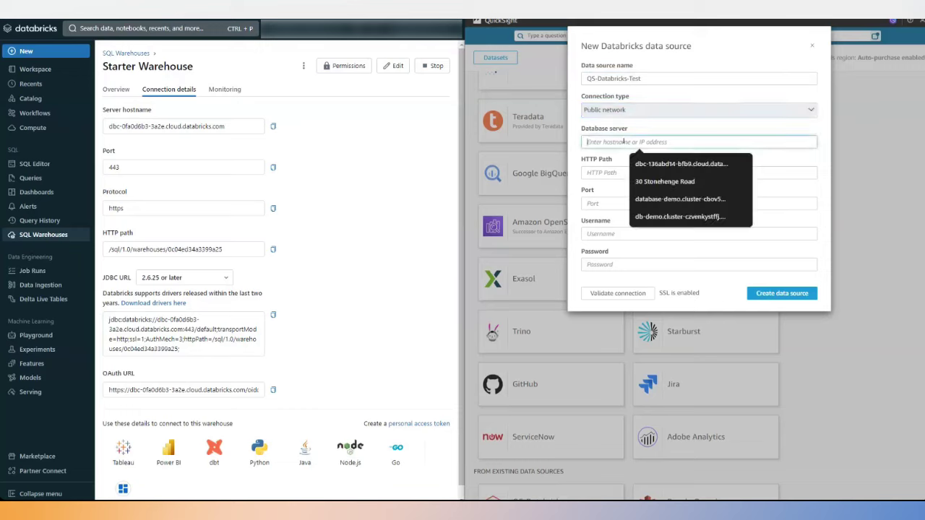
click(273, 126)
click(597, 143)
key(ctrl+v)
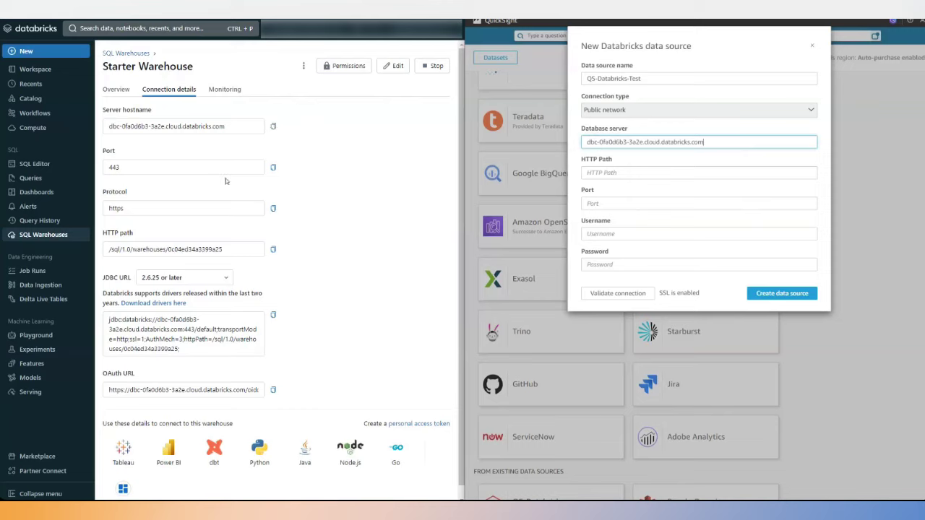
Paste port 443 and the warehouse's HTTP path into the form.
click(275, 169)
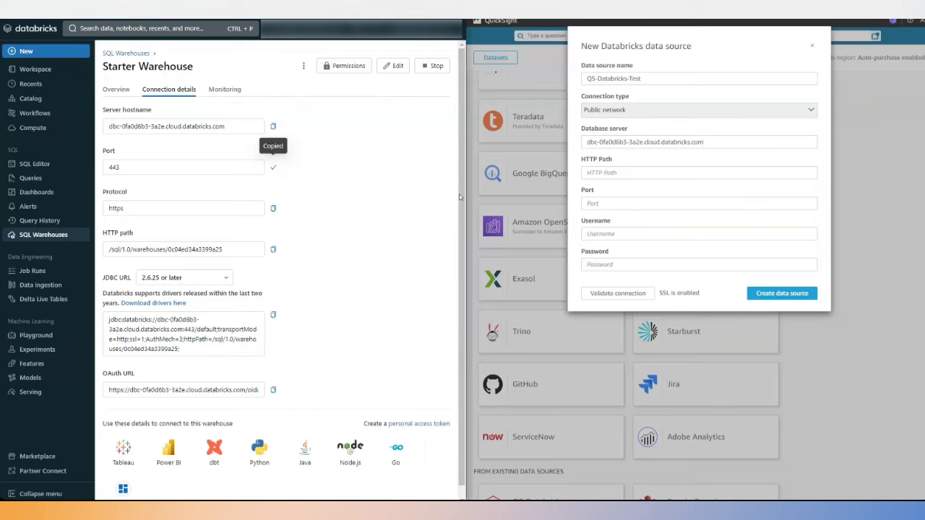
click(605, 205)
key(ctrl+v)
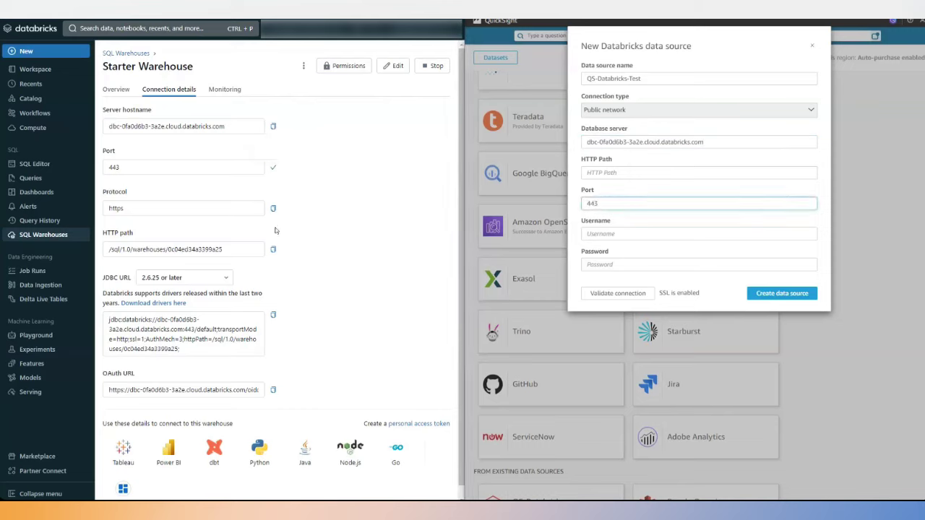
click(274, 250)
click(649, 175)
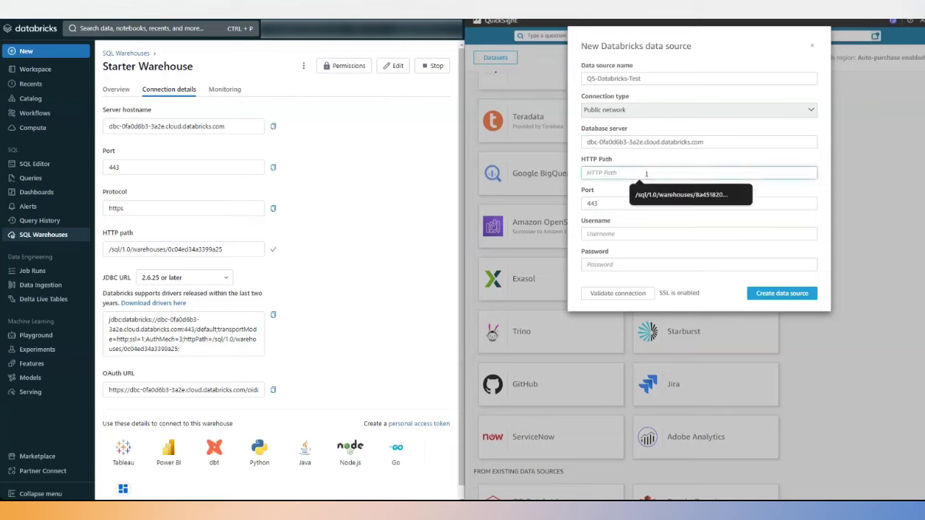
key(ctrl+v)
Enter username 'token' and the personal access token as password, validate, and create the source.
click(615, 234)
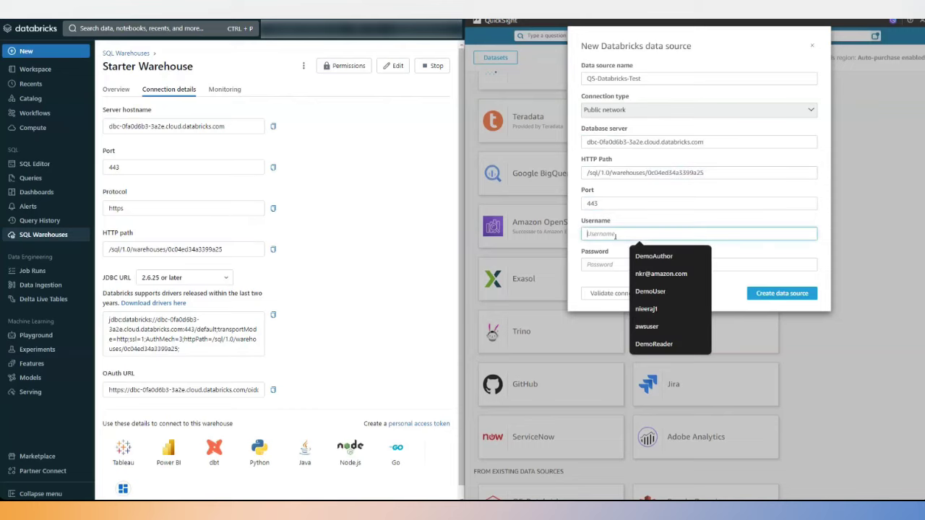
click(735, 219)
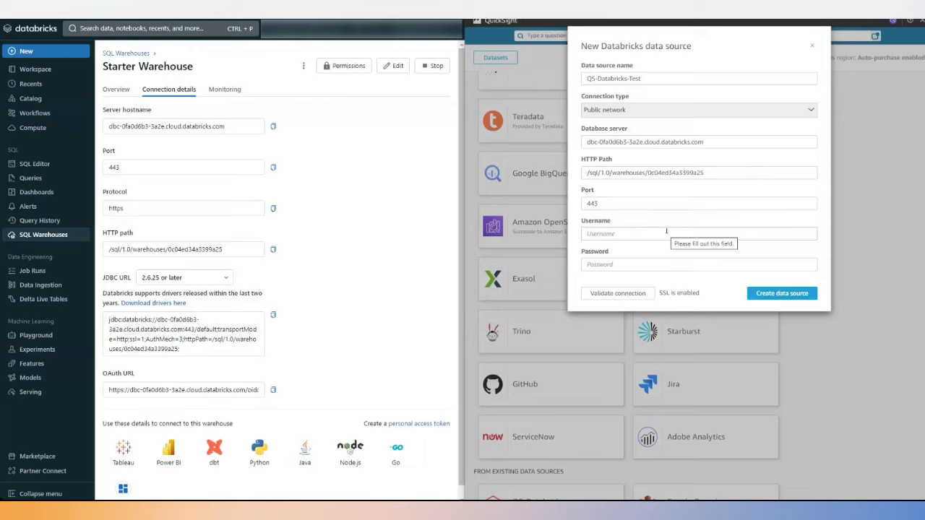
click(666, 232)
text(token)
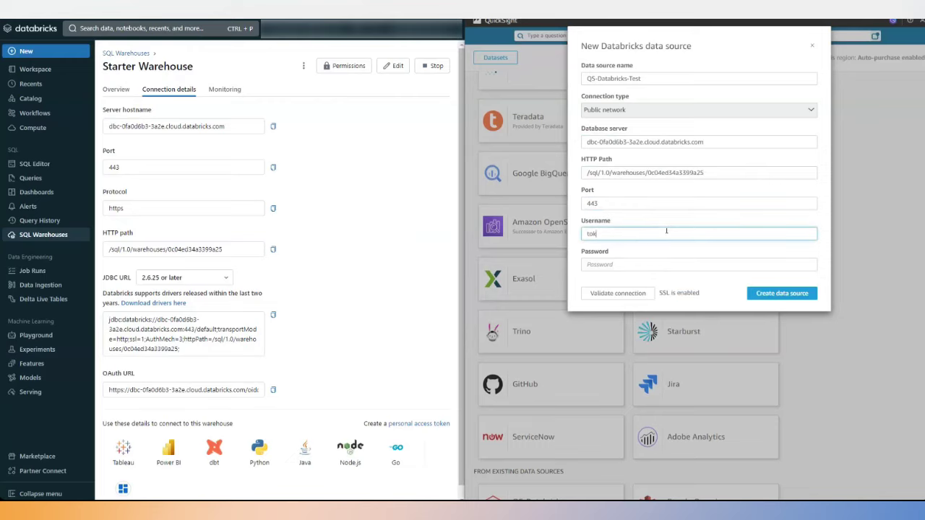
click(650, 265)
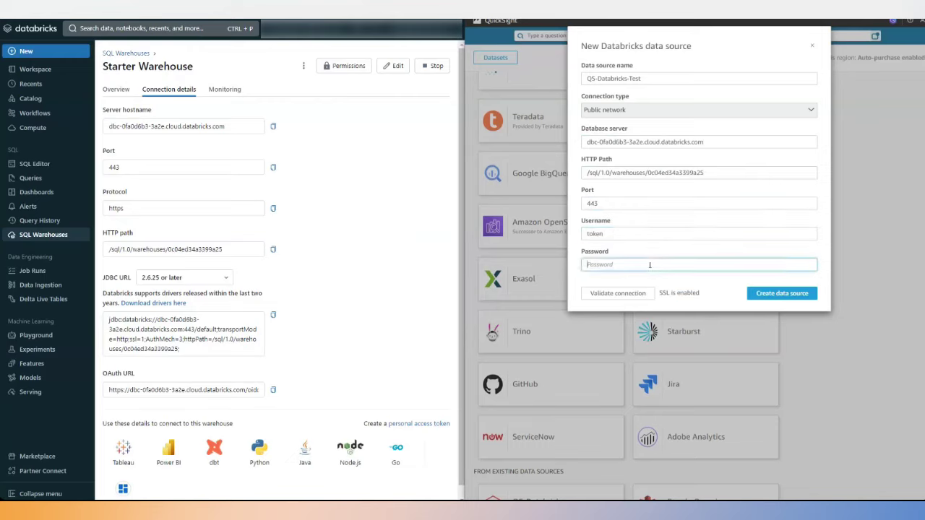
key(ctrl+v)
click(624, 293)
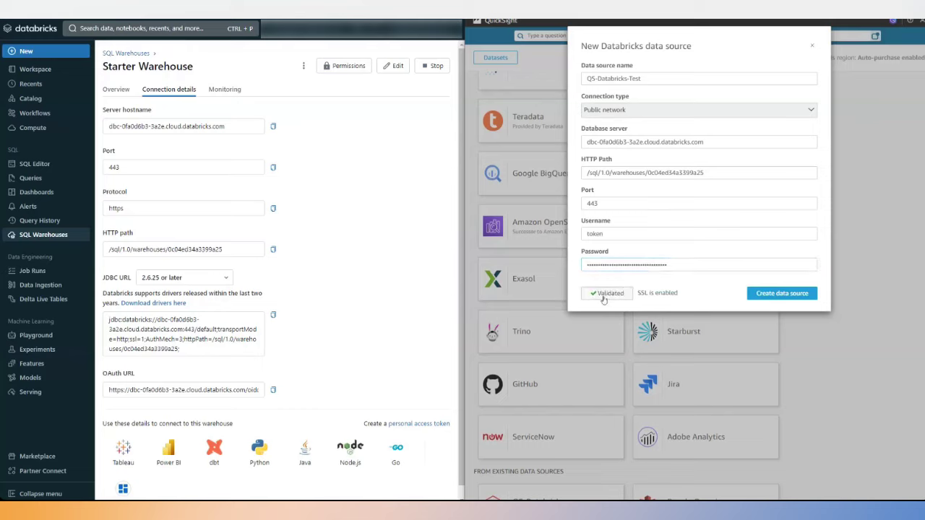
click(782, 297)
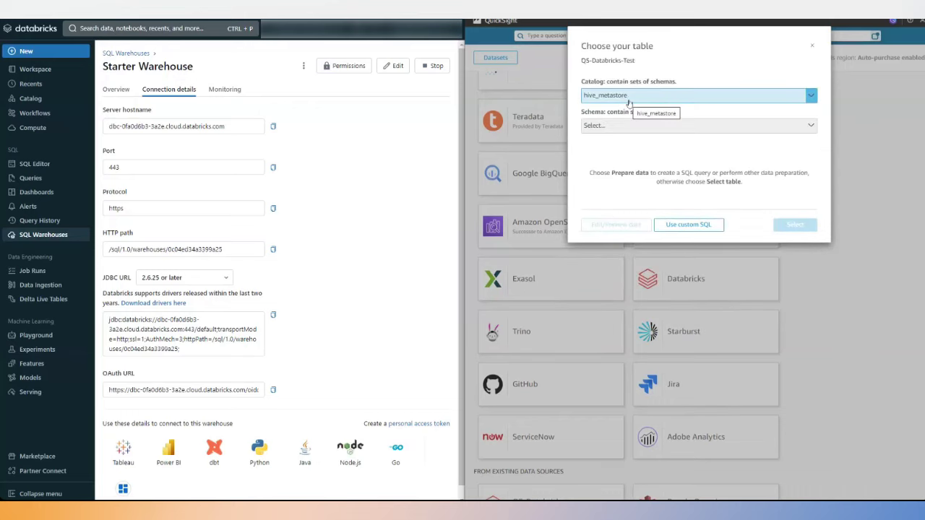
Choose catalog lab, schema demo, table mobile_phone_sales, and open Edit/Preview data.
click(628, 100)
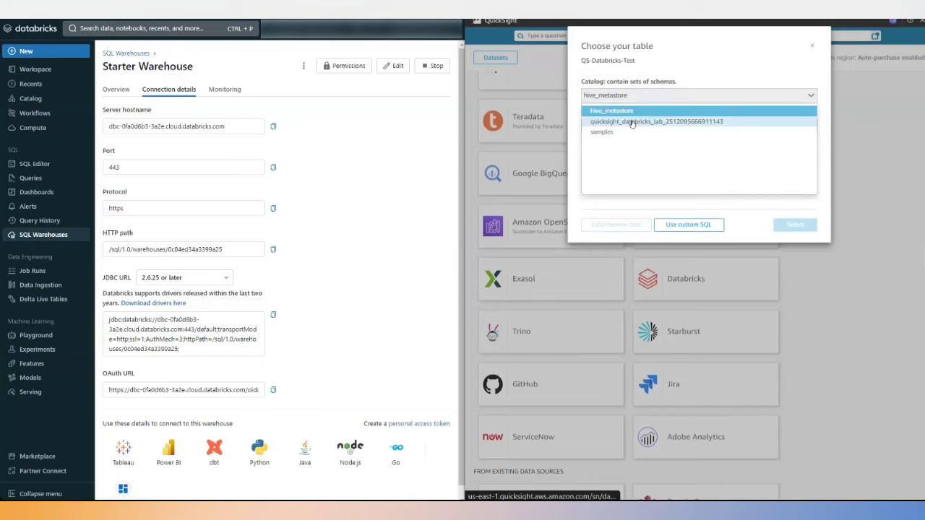
click(630, 122)
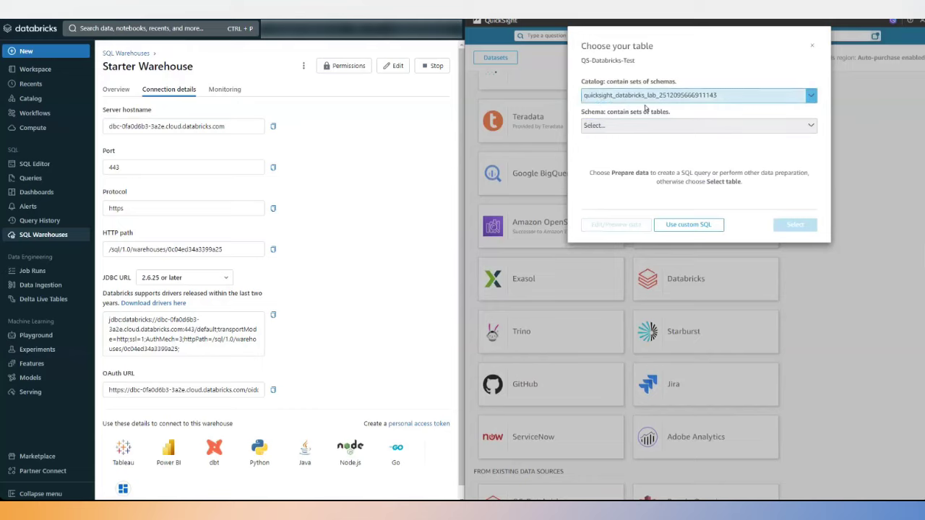
click(614, 126)
click(608, 163)
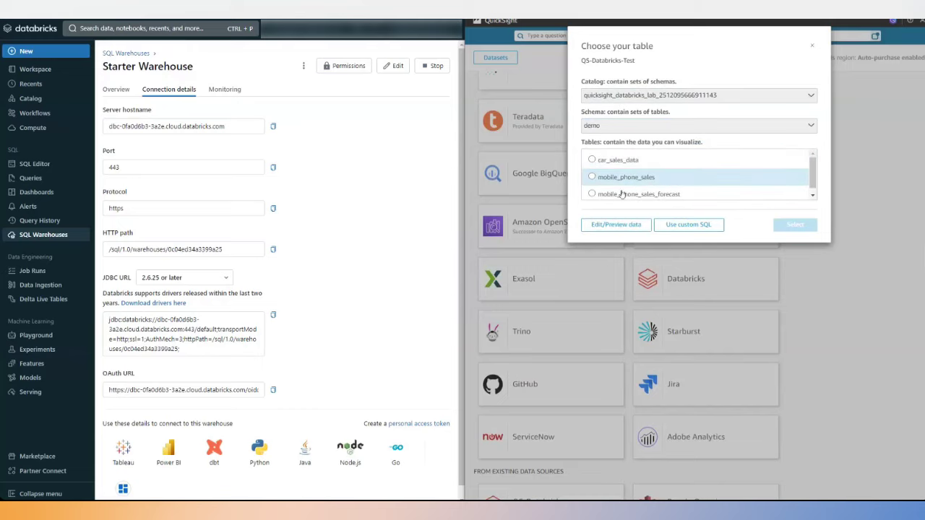
click(618, 177)
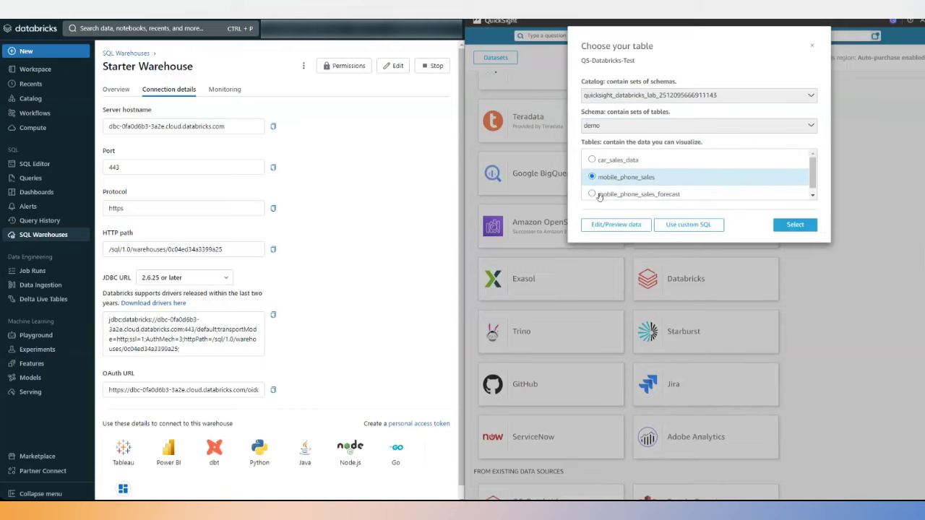
click(622, 227)
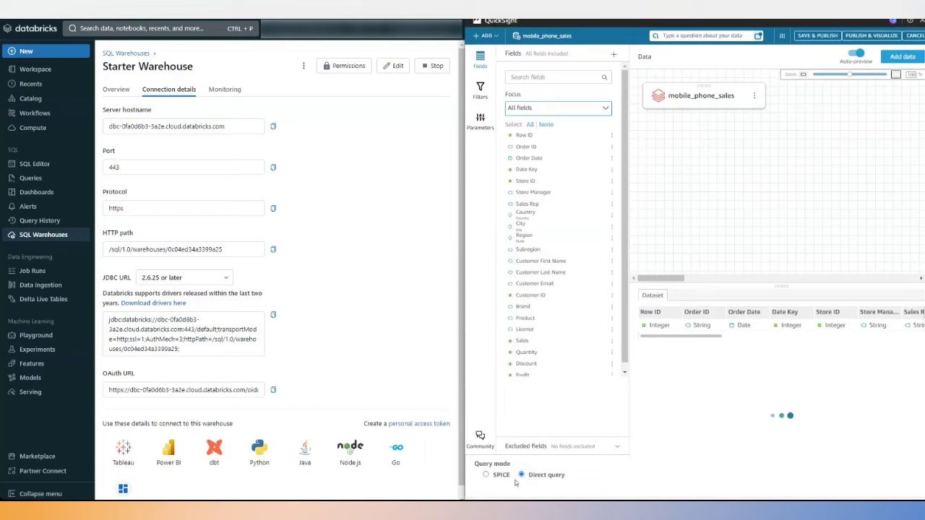
Set the mobile_phone_sales dataset's query mode to SPICE.
click(487, 475)
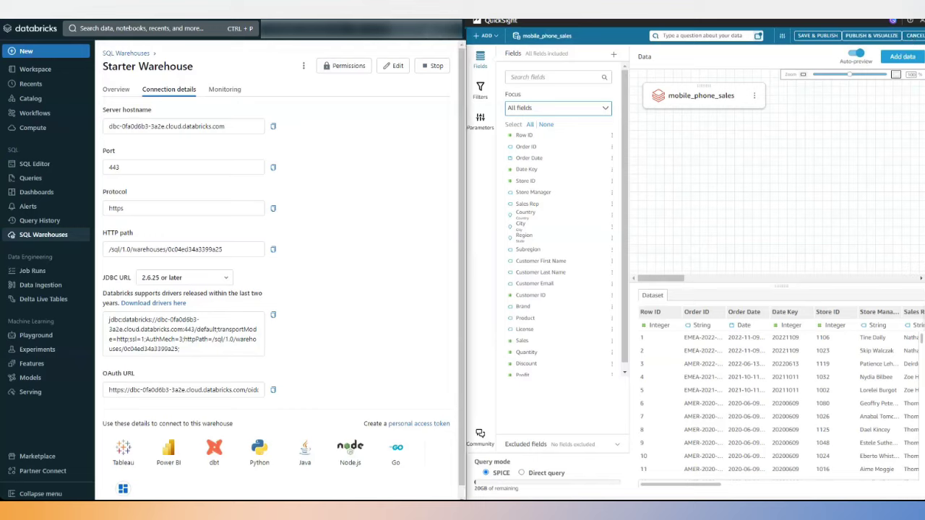
click(425, 29)
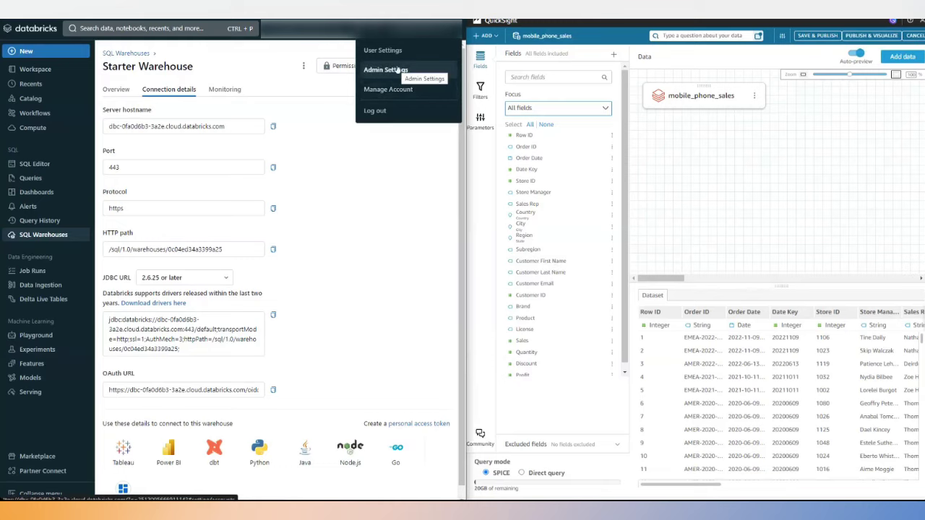
View the personal access tokens list, including qs-connect, under Admin Settings > Developer.
click(397, 70)
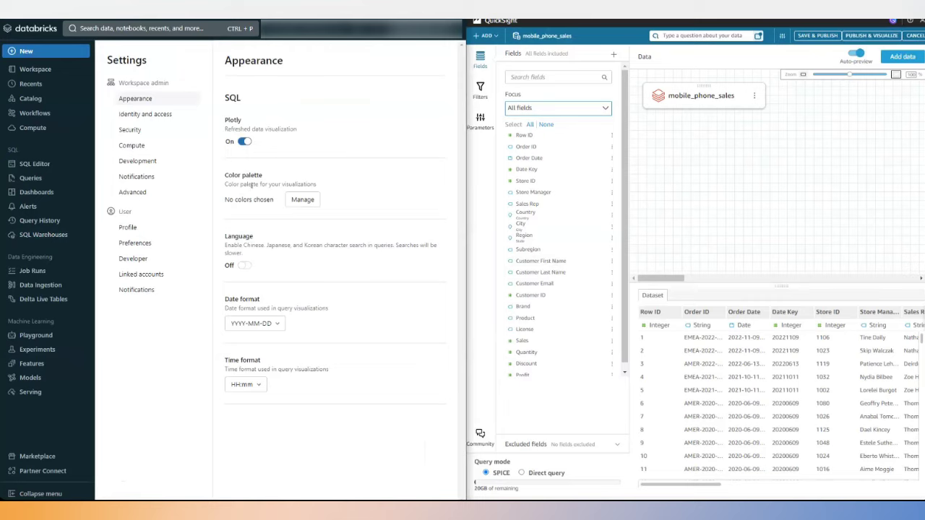
click(136, 259)
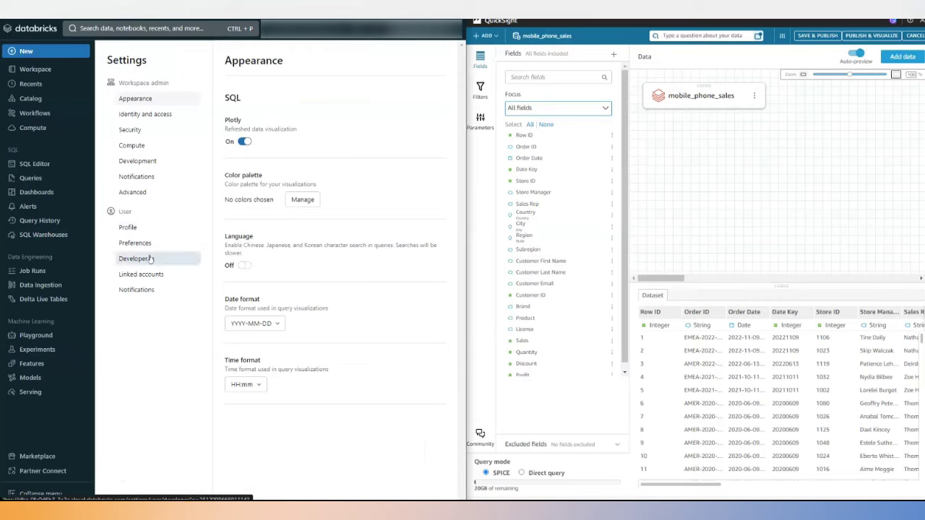
click(243, 143)
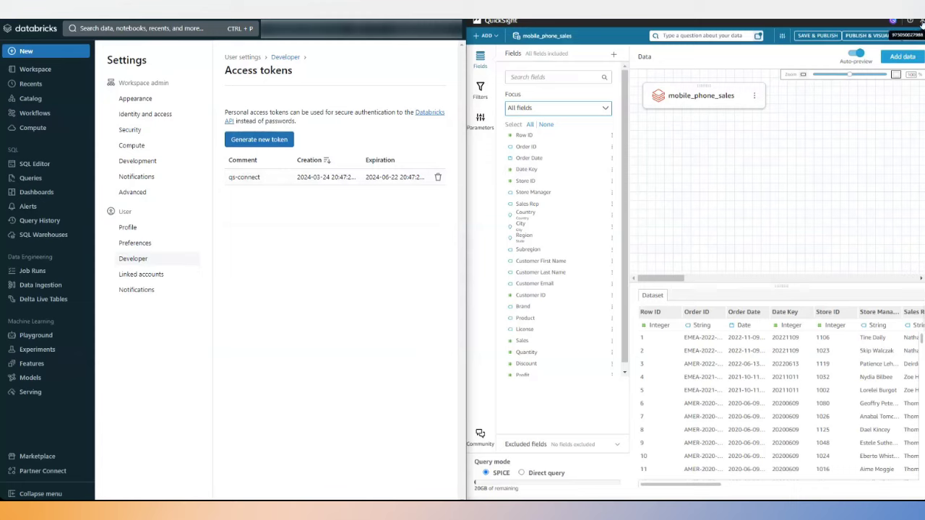
click(511, 23)
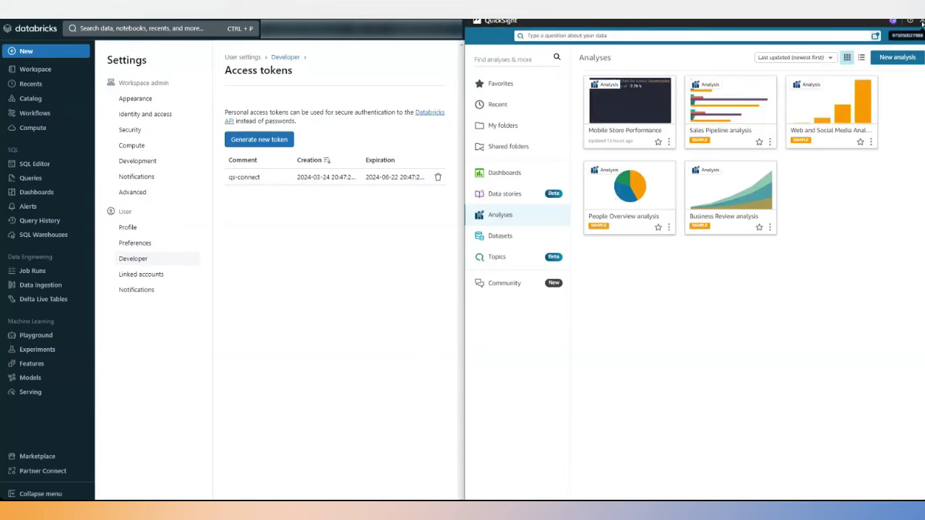
Go to Manage QuickSight's VPC connections page and close the Amazon Q panel.
click(893, 21)
click(884, 67)
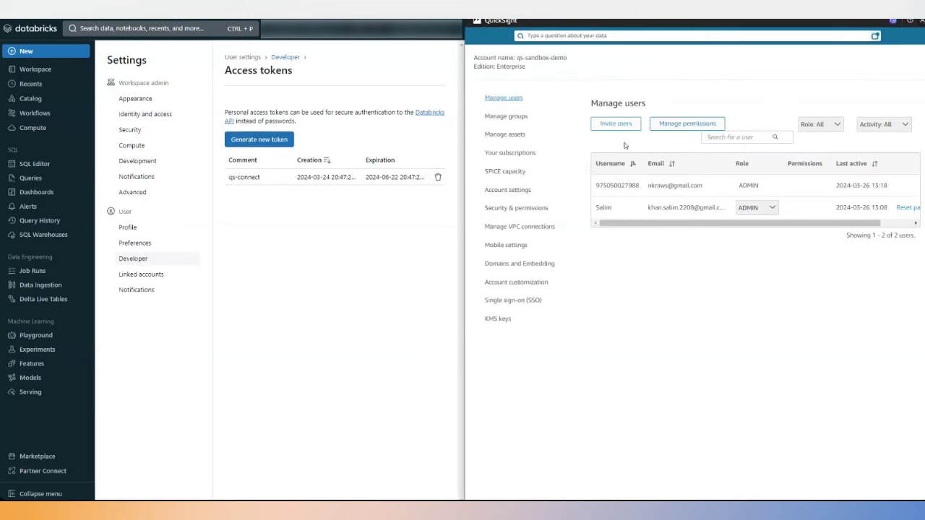
click(511, 229)
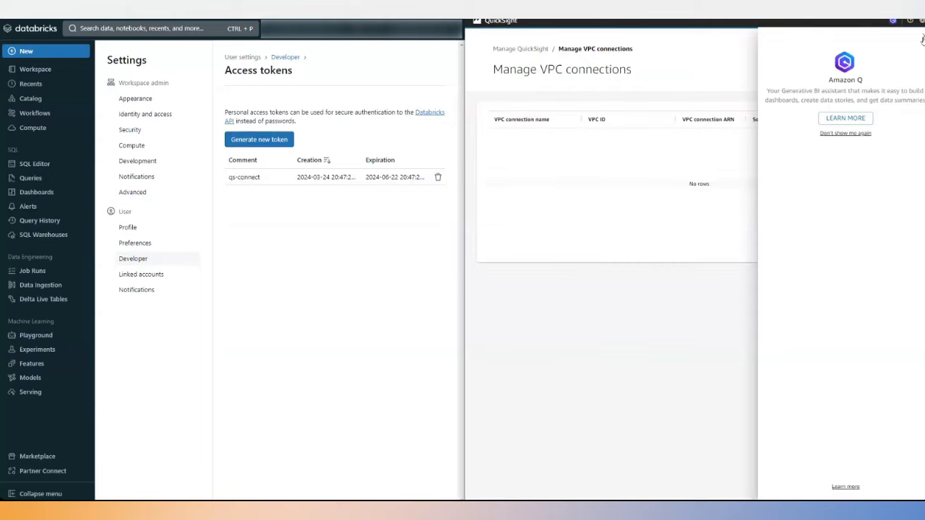
click(921, 37)
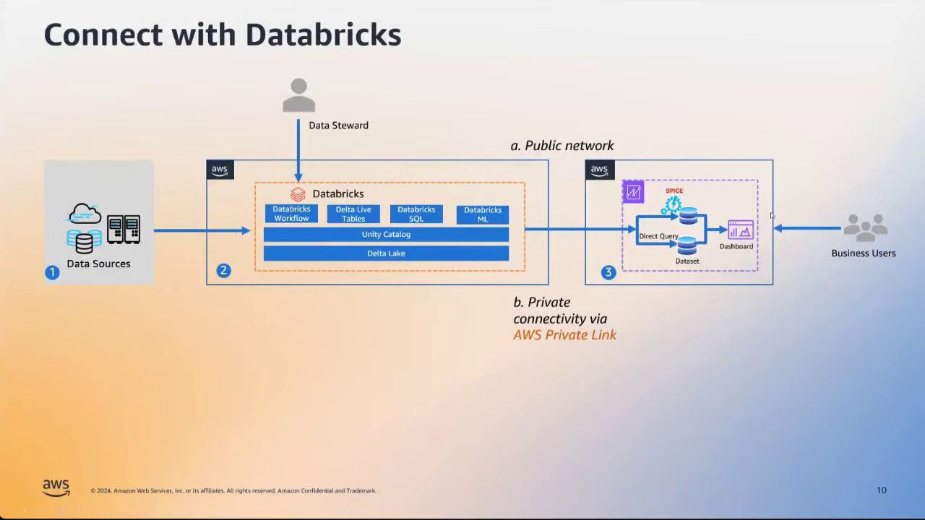
Advance from the Connect with Databricks slide to the Reference Architecture slide.
key(Right)
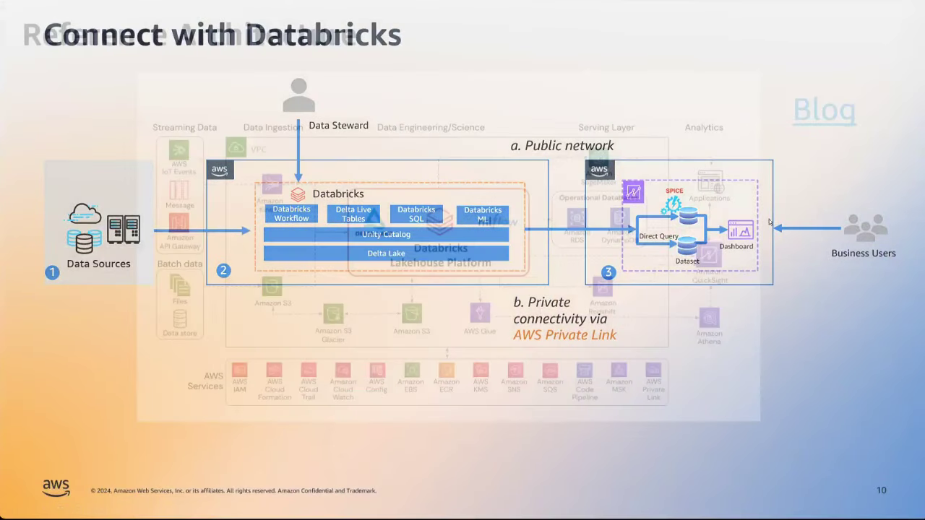
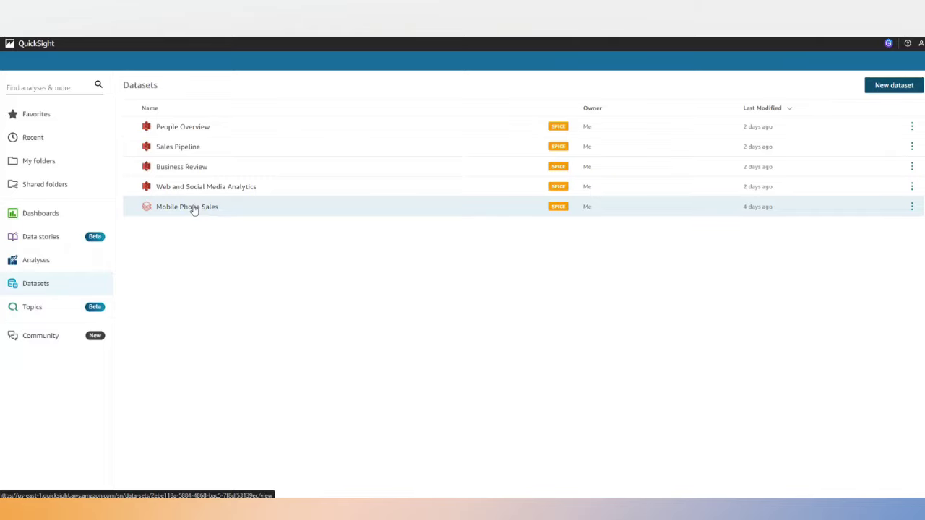
Open the Mobile Phone Sales dataset and use it in a new analysis.
click(194, 210)
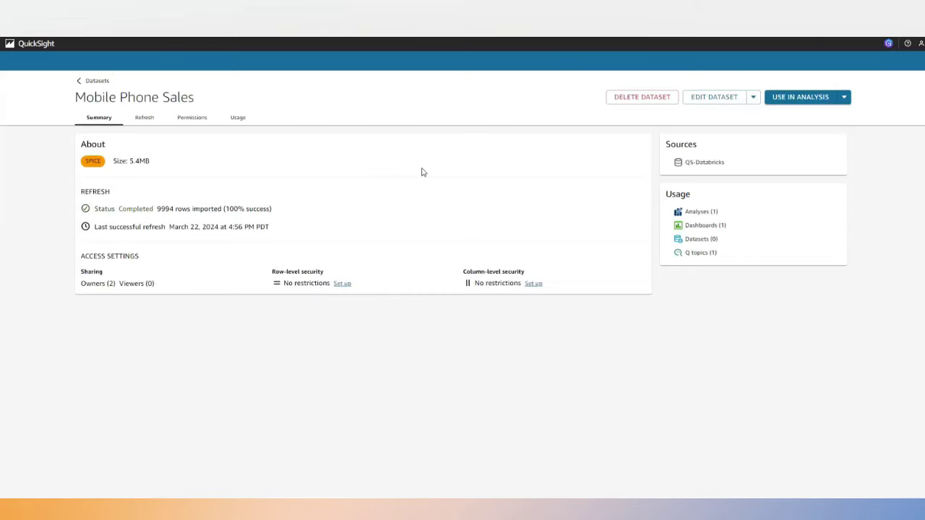
click(804, 101)
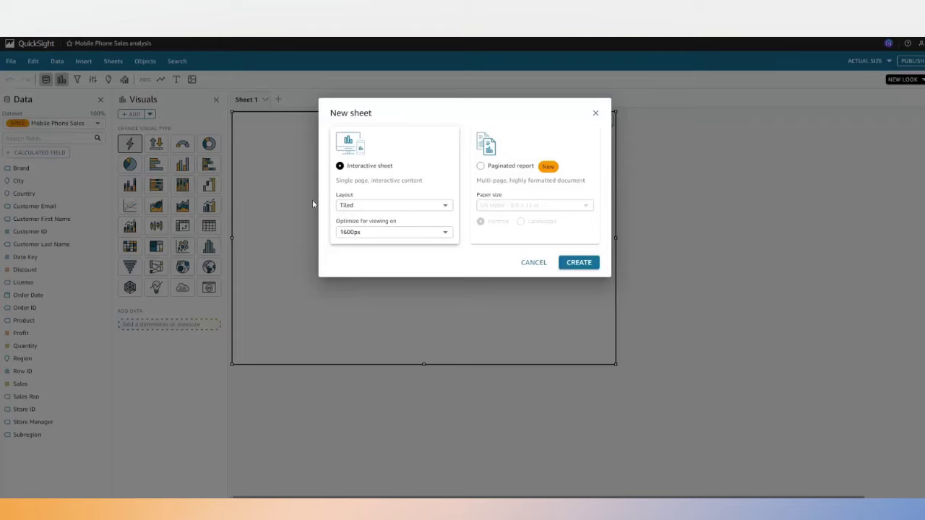
Create the new interactive sheet and delete its empty AutoGraph visual.
click(578, 264)
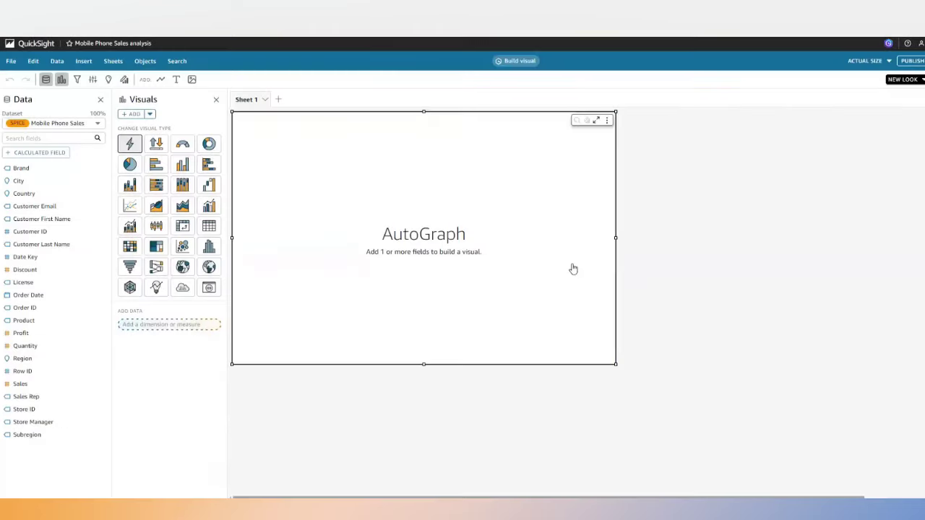
click(607, 122)
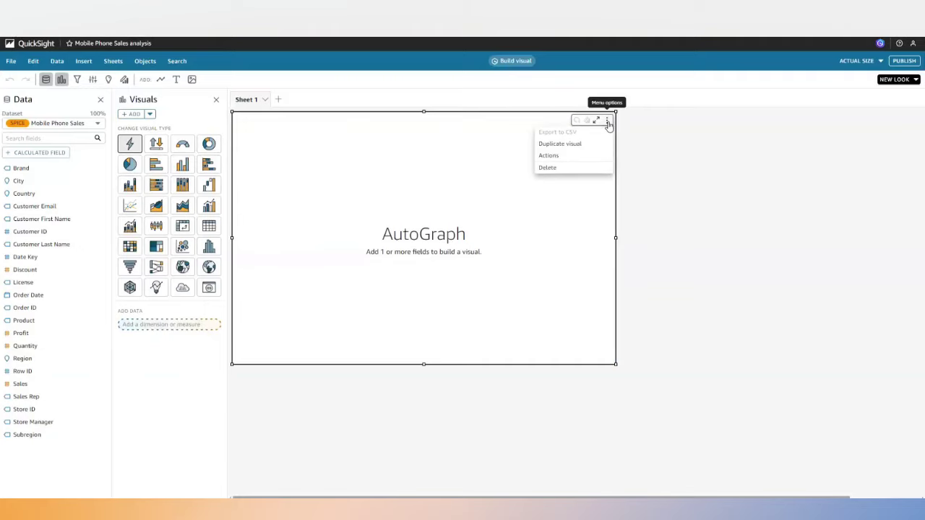
click(548, 168)
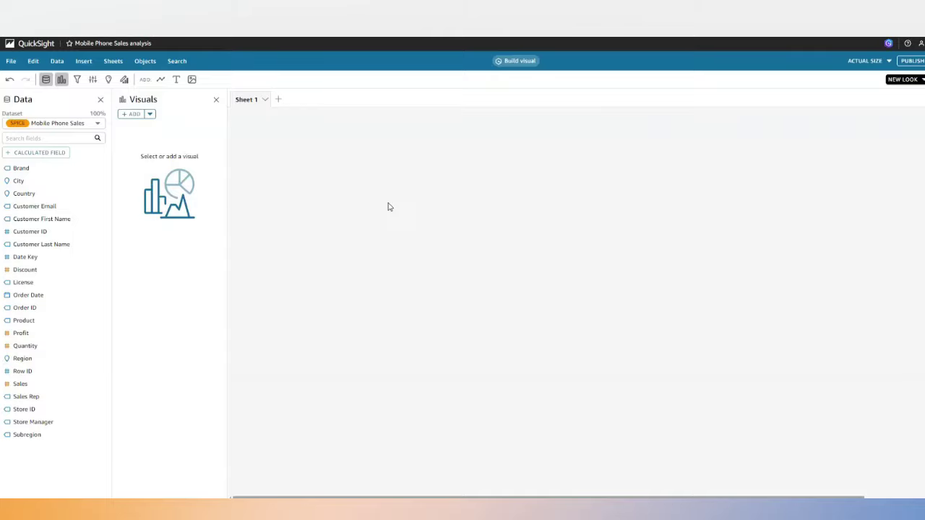
click(921, 44)
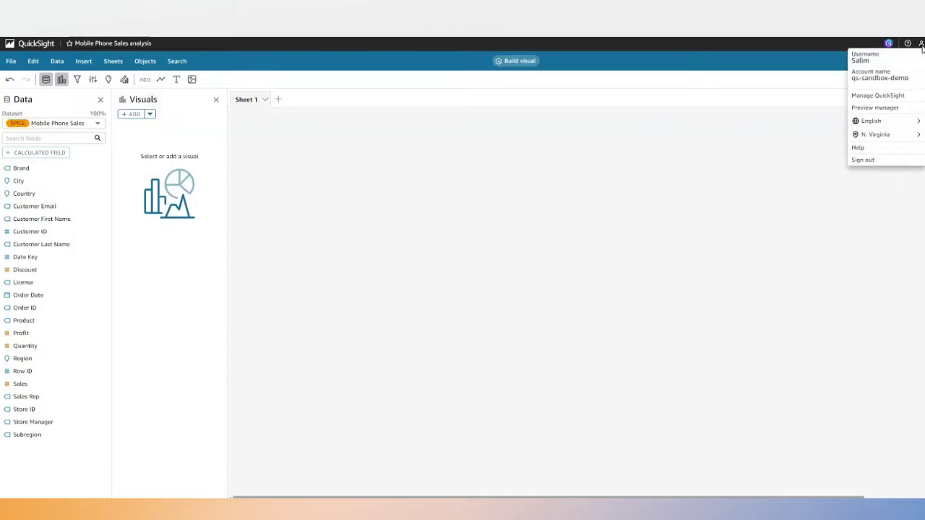
click(869, 108)
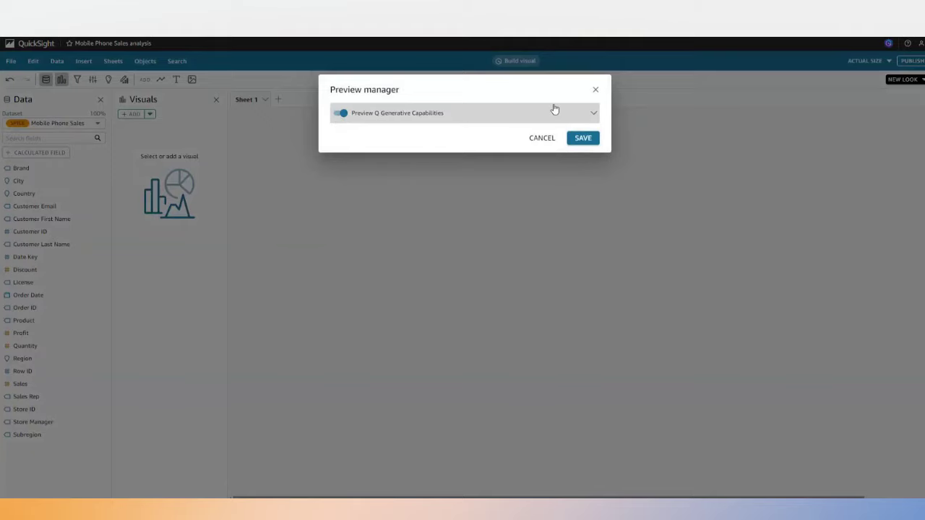
click(596, 90)
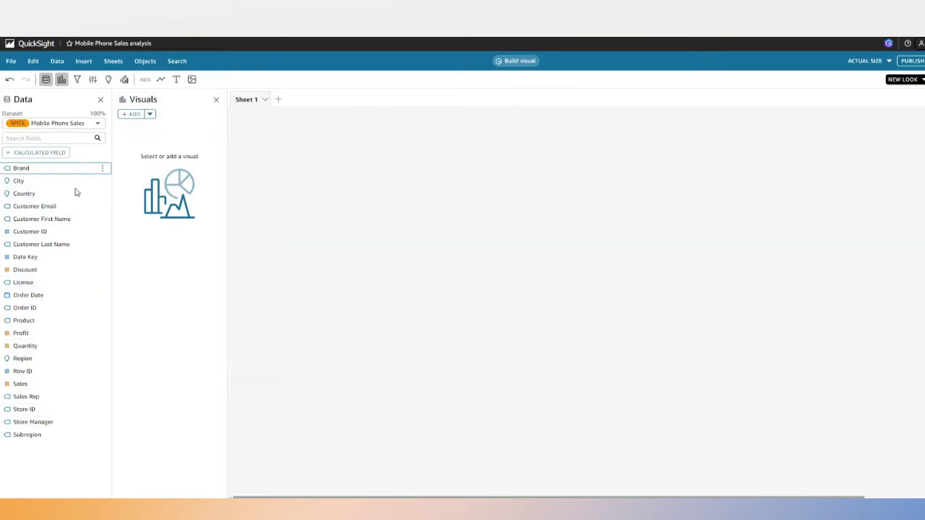
Link the existing Store Performance Insights topic to the analysis rather than creating a new topic.
click(525, 62)
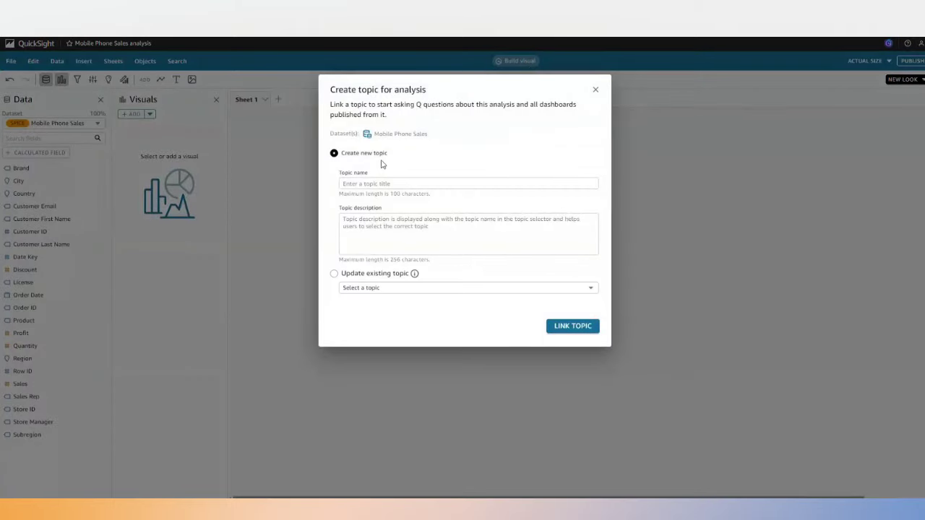
click(366, 185)
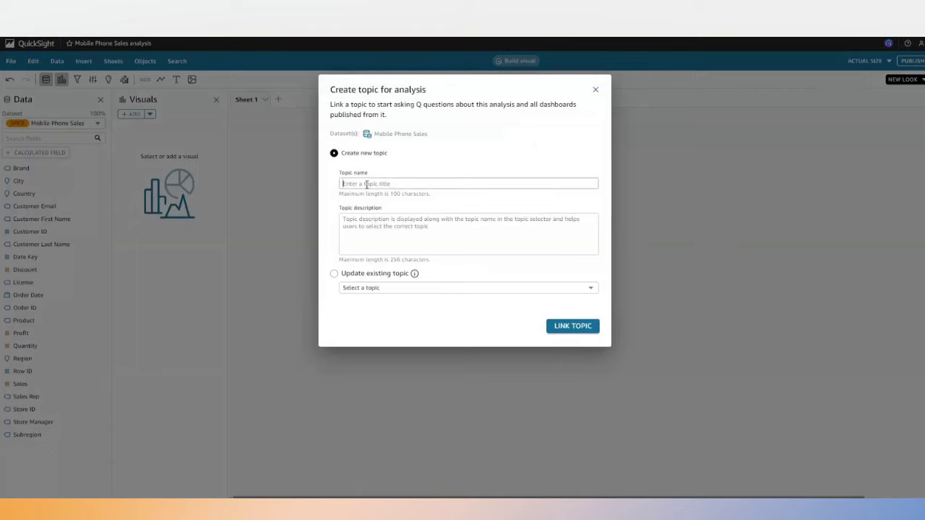
click(335, 275)
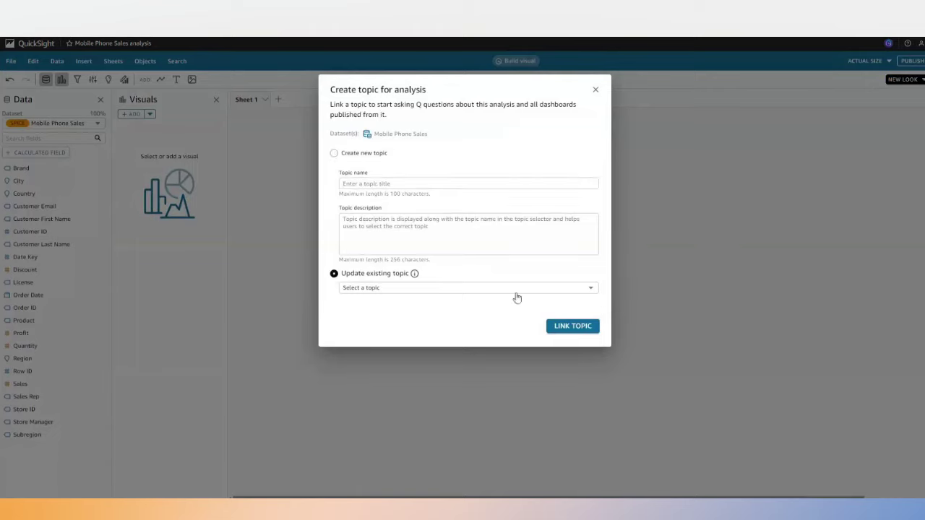
click(366, 289)
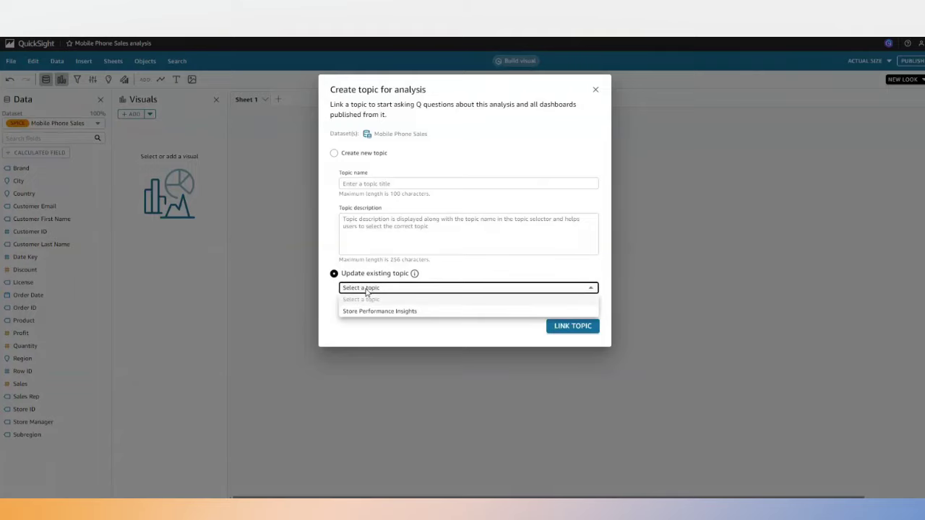
click(367, 313)
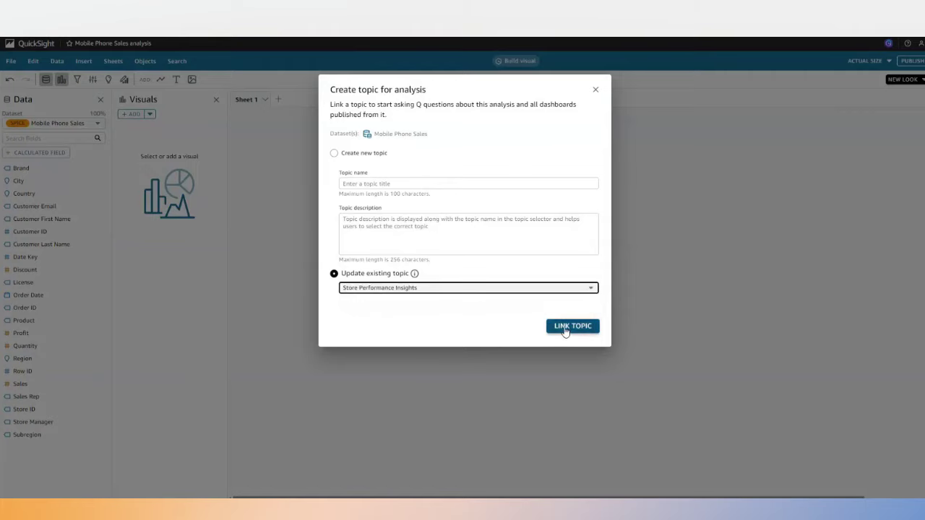
click(565, 328)
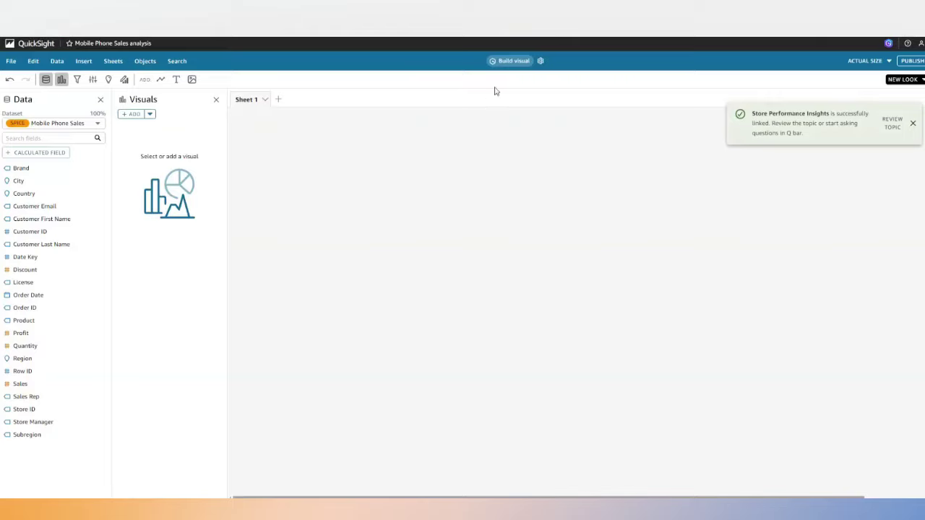
click(913, 123)
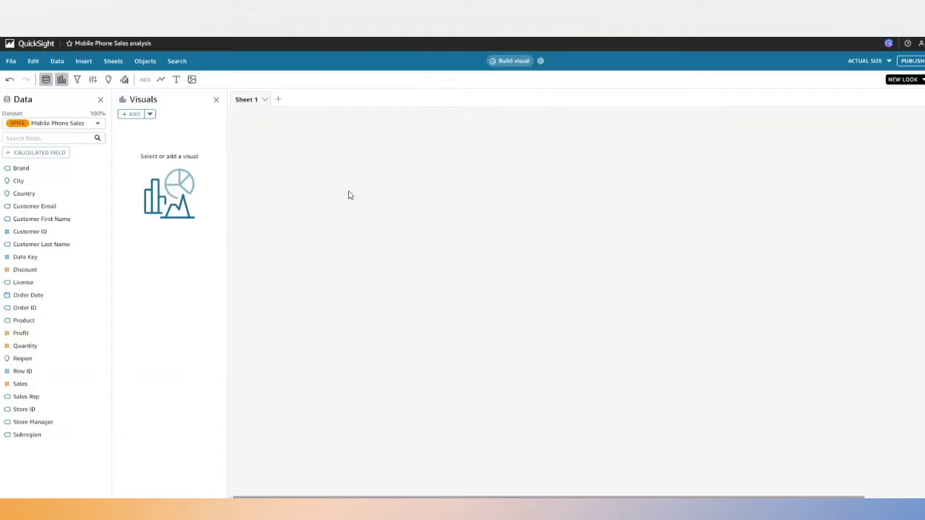
Ask Q for 'quarterly sales trend' and add the Total Sales by quarter line chart.
click(509, 64)
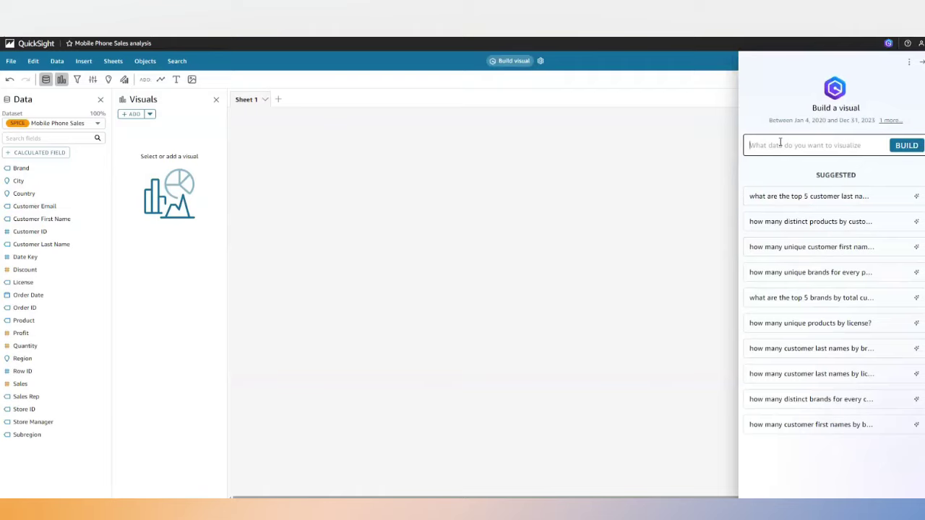
text(quarter)
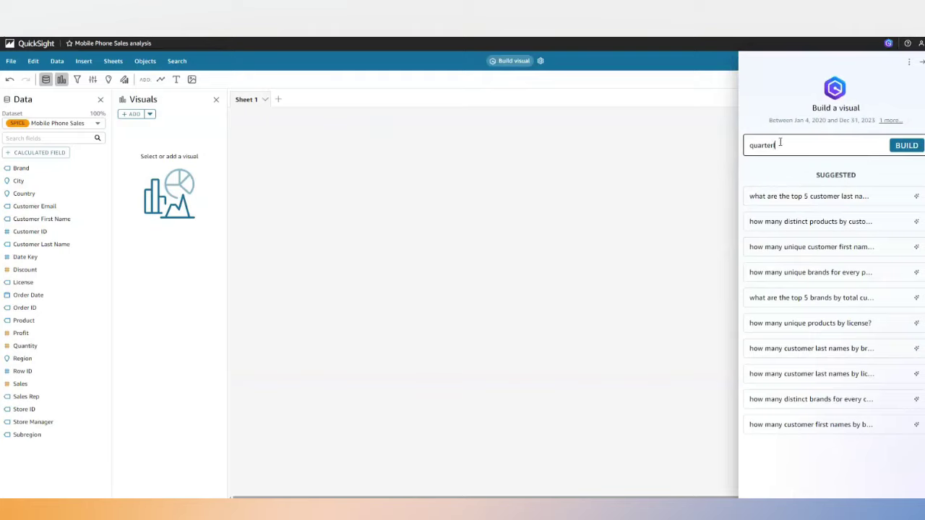
text(ly sales trend)
click(907, 145)
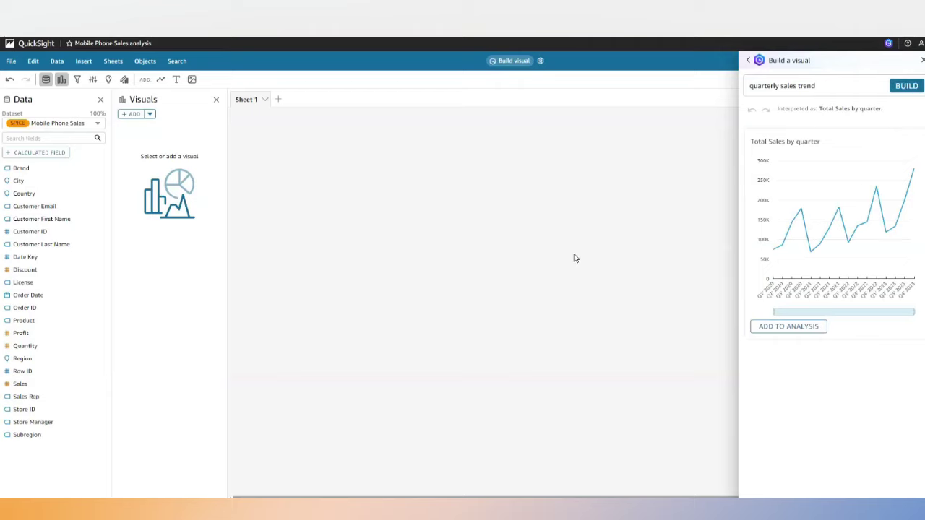
mouse_move(848, 136)
click(785, 329)
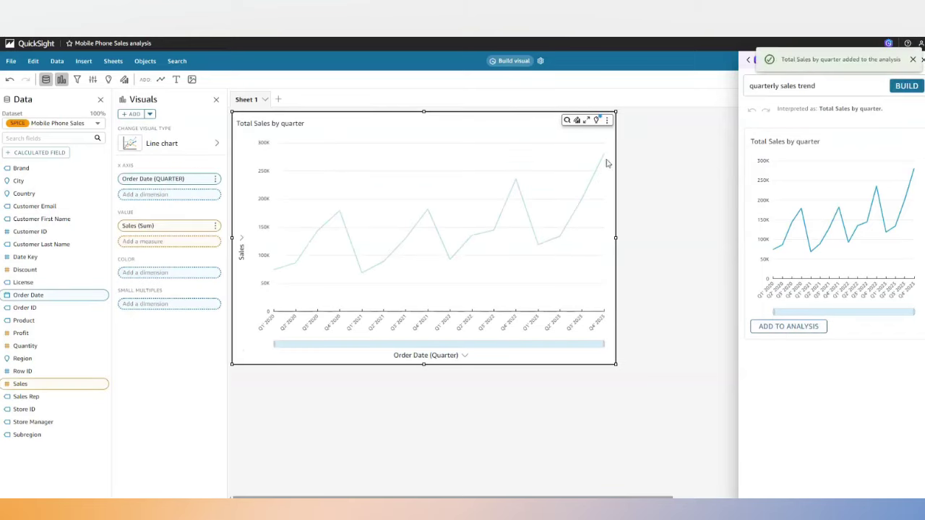
Add a 6-period forecast to the Total Sales by quarter chart.
click(597, 125)
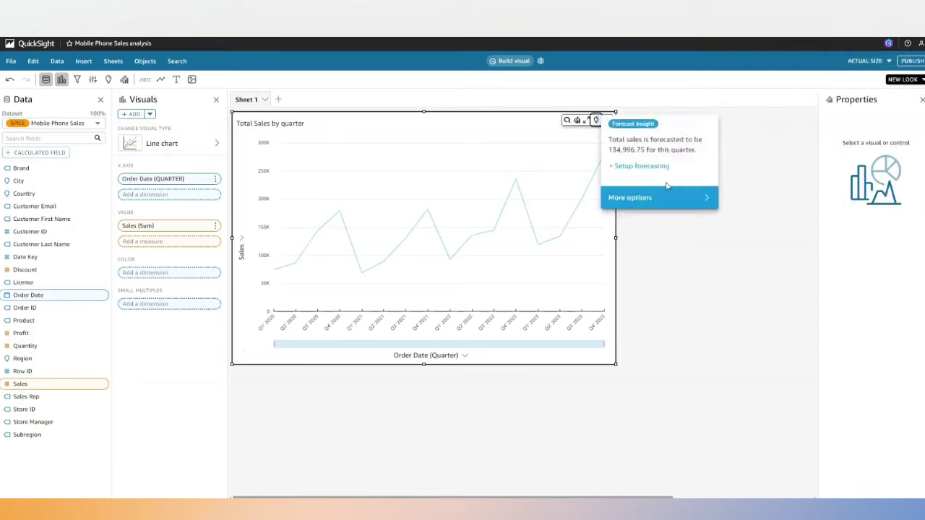
click(686, 234)
click(607, 120)
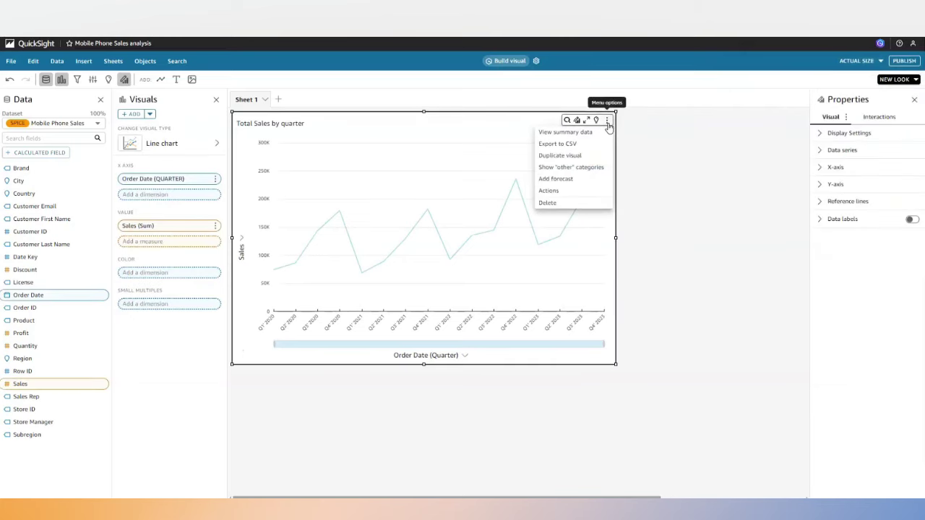
click(565, 178)
click(847, 157)
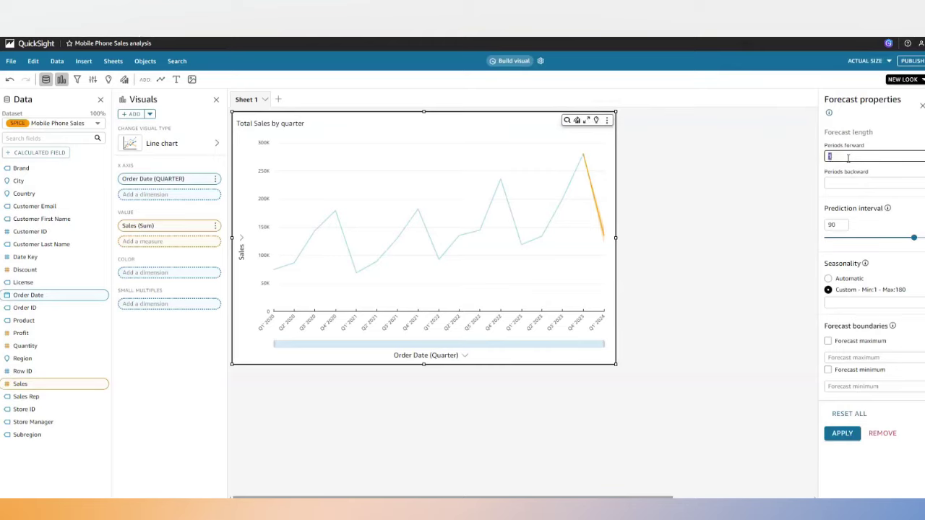
text(6)
click(842, 436)
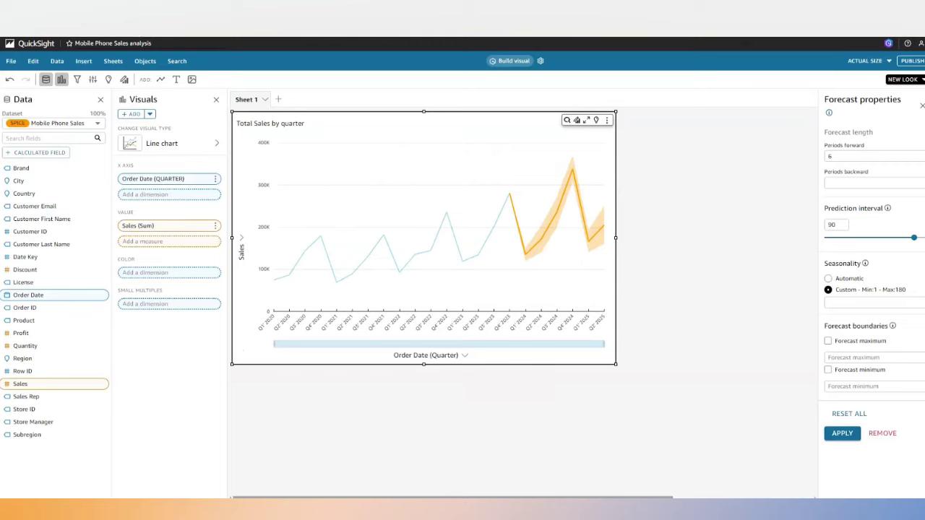
click(923, 105)
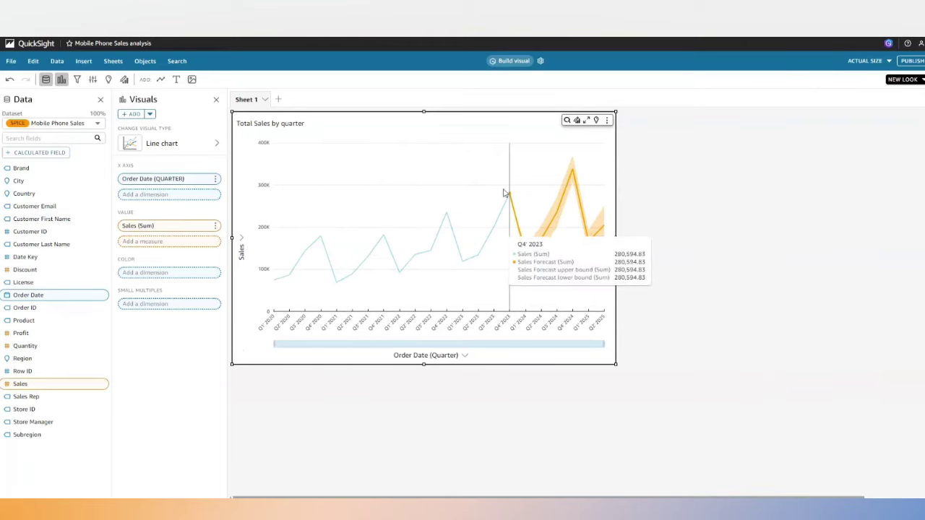
Edit the quarterly chart with Q: 'change to a combo chart, add profit margin as bar'.
click(567, 122)
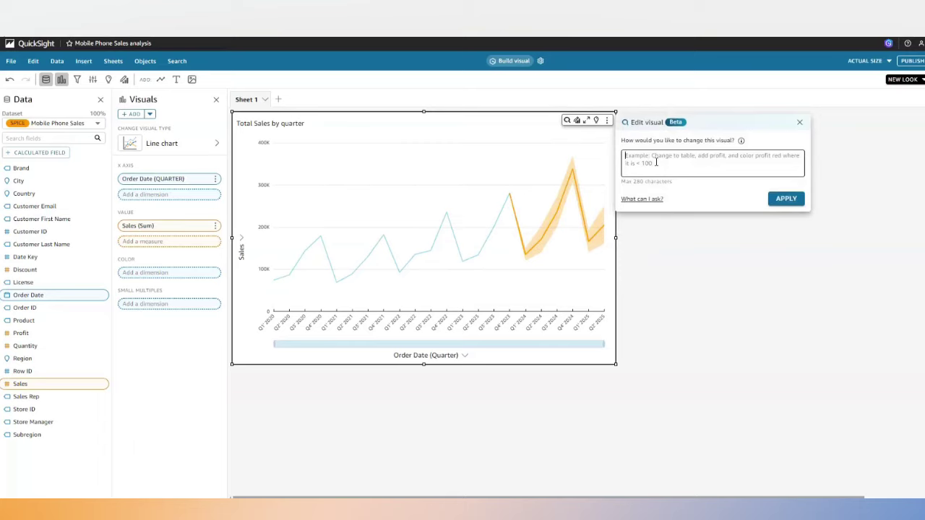
text(change to )
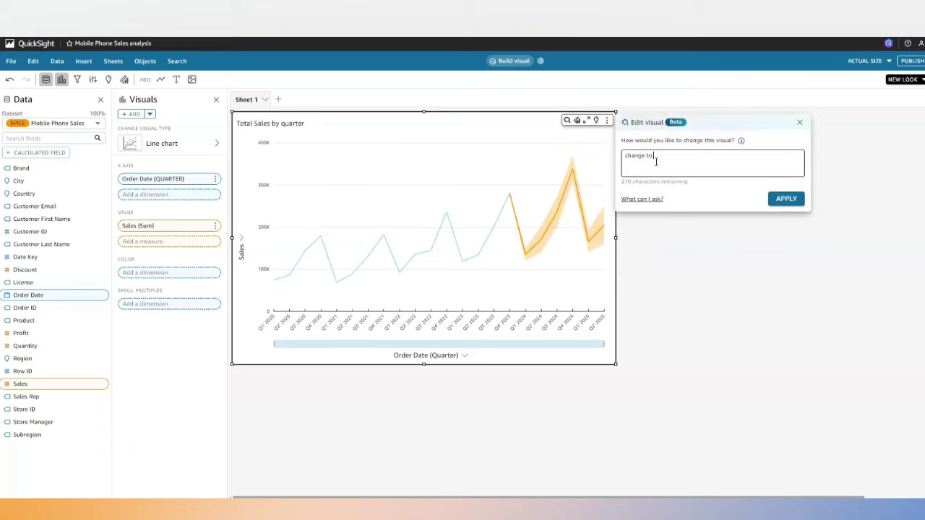
text(a comb)
text(o chart, add profit margin as bar)
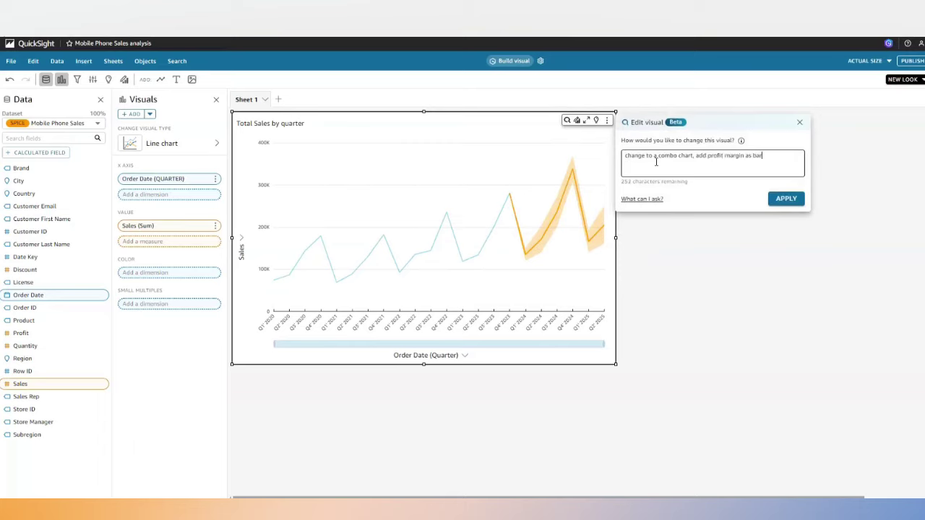
click(797, 198)
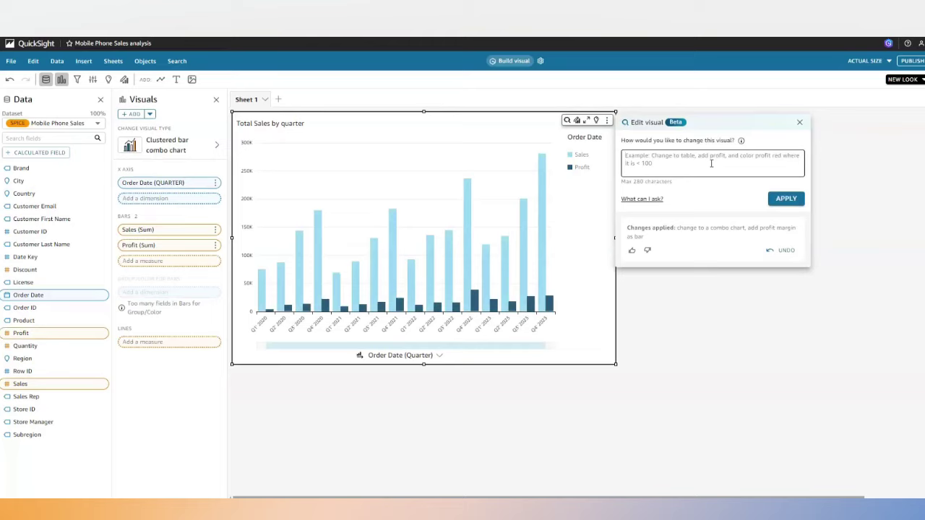
click(629, 159)
Ask Q for 'total sales by city as map' and add the resulting map to the analysis.
click(799, 125)
click(506, 62)
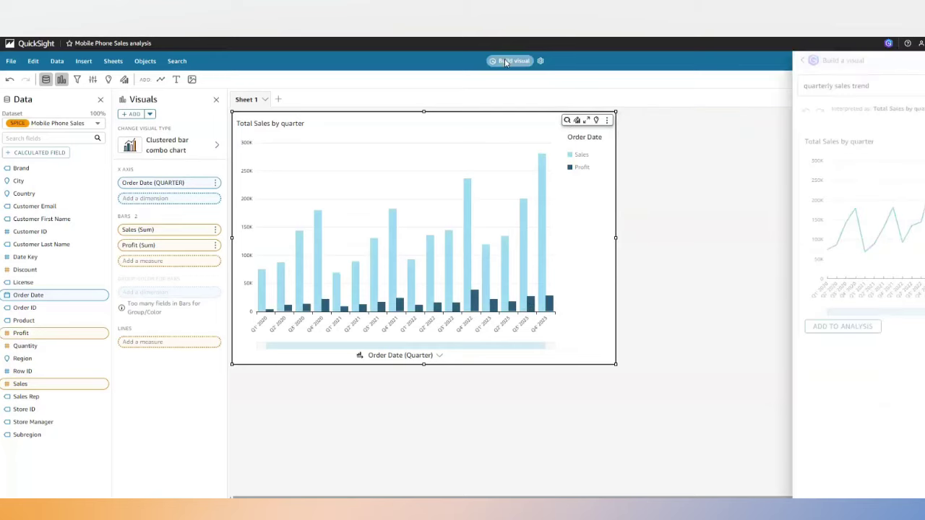
drag(818, 85, 733, 90)
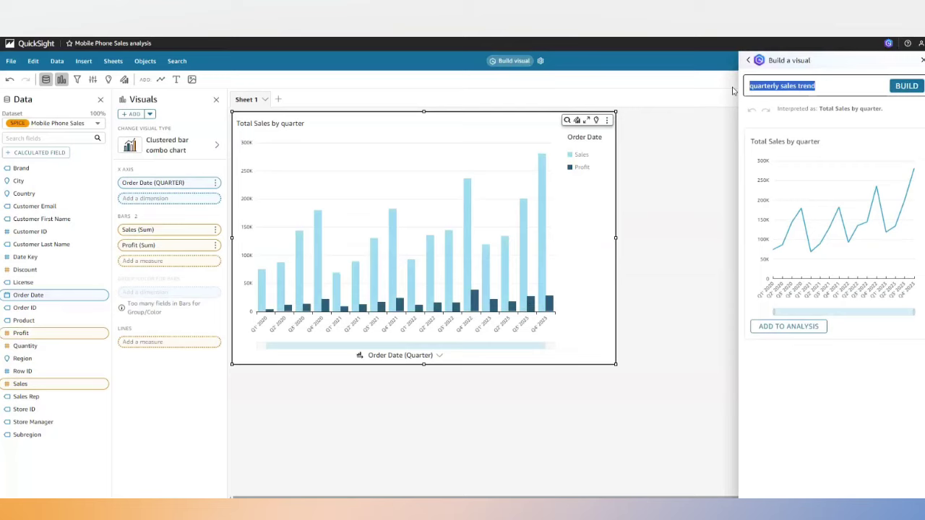
text(toa)
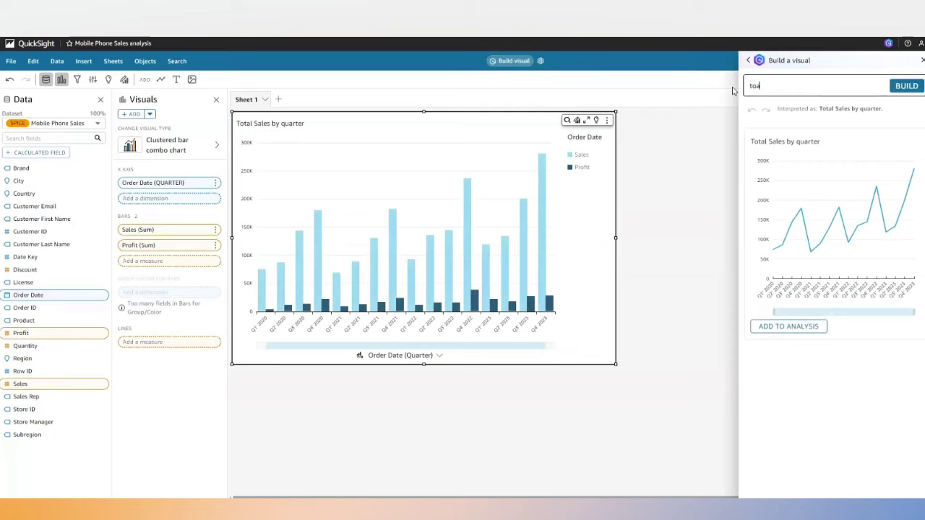
key(BackSpace)
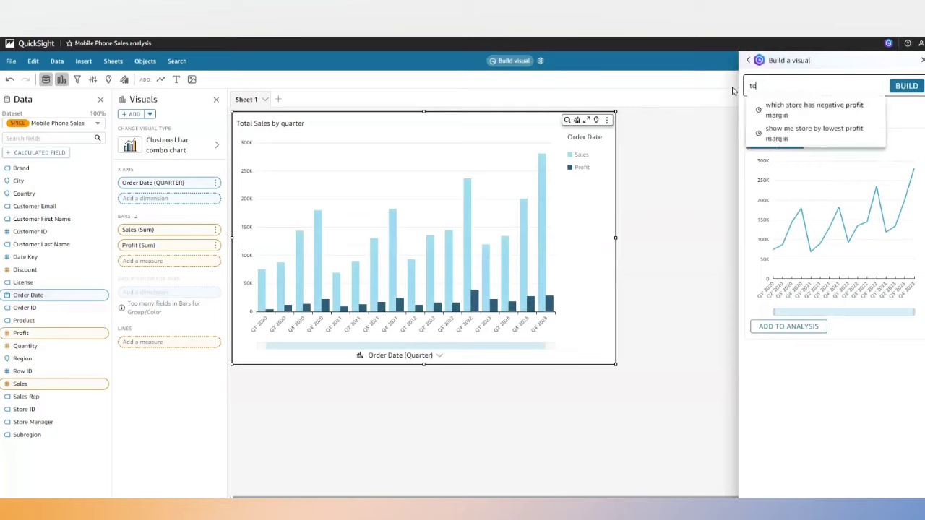
text(tal)
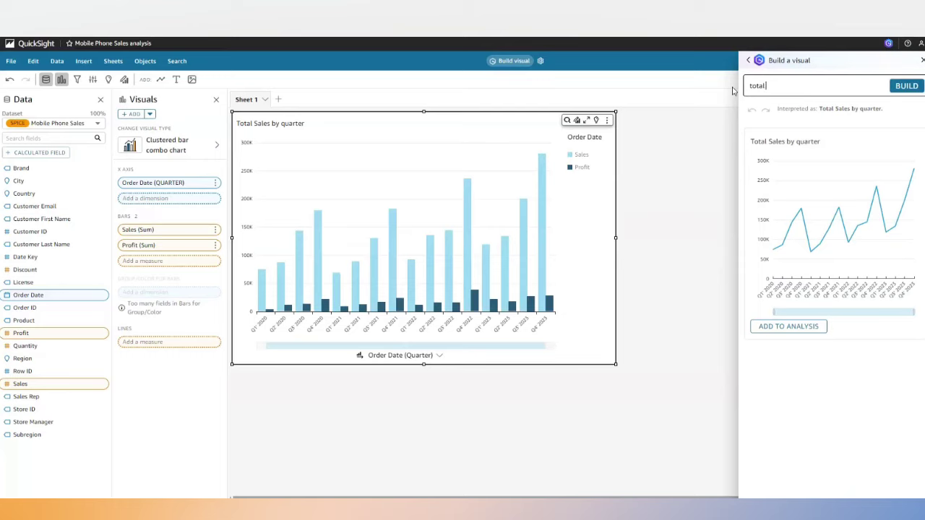
text( sales by city as map)
click(900, 87)
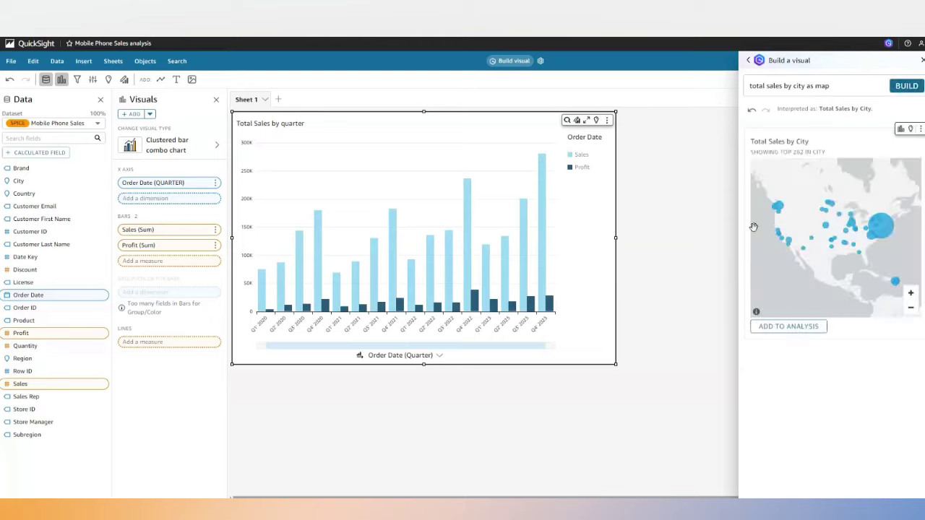
click(786, 327)
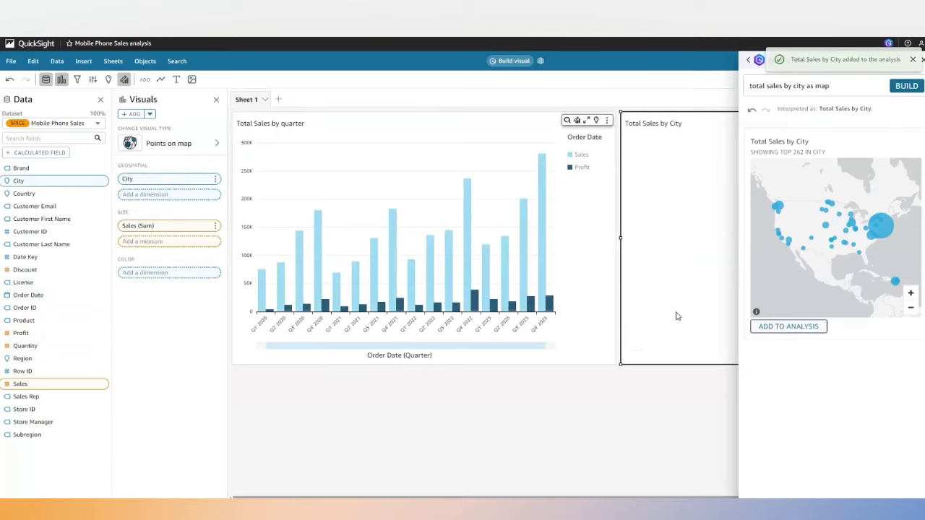
click(912, 59)
click(923, 60)
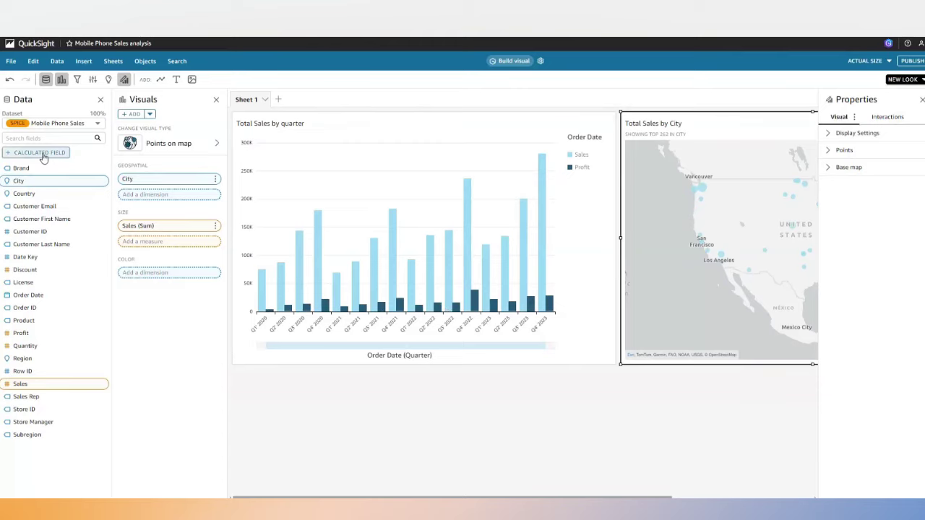
Generate a new calculated field's formula from the description 'qoq % changed for sales'.
click(44, 155)
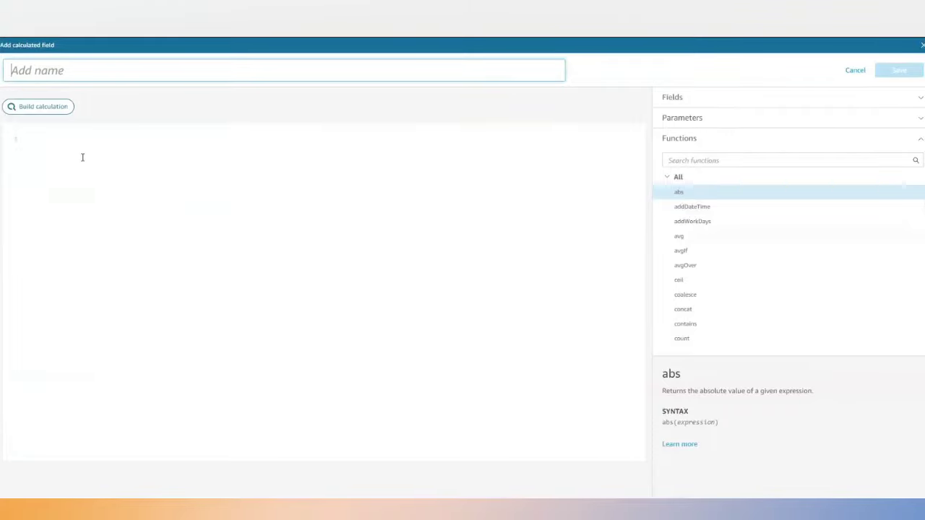
click(43, 110)
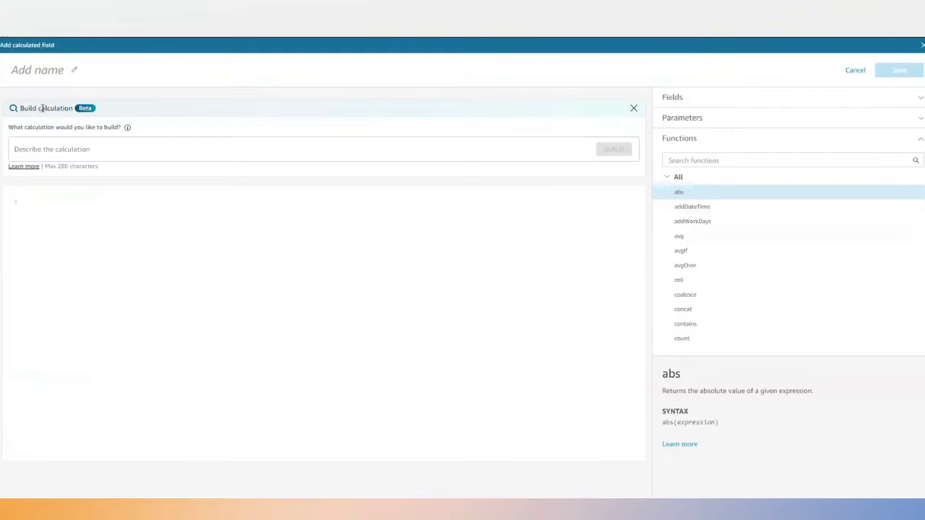
click(75, 151)
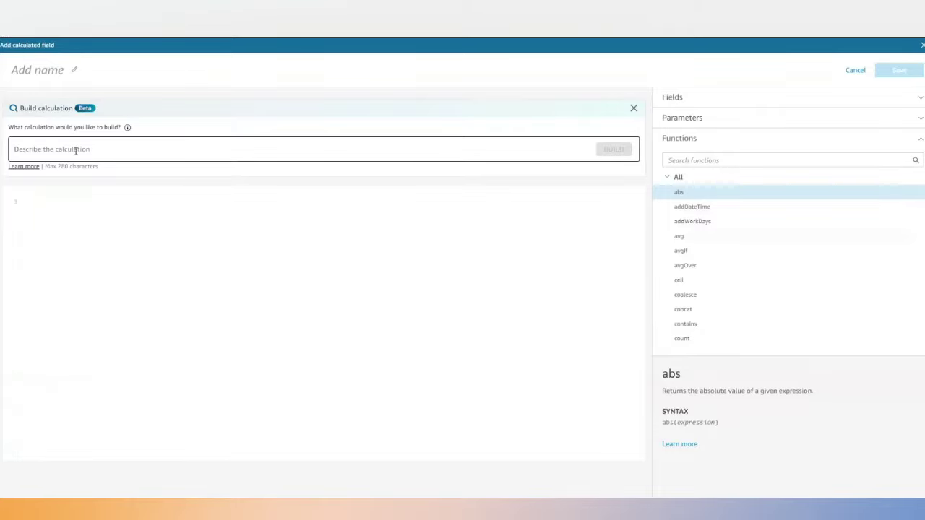
text(goo)
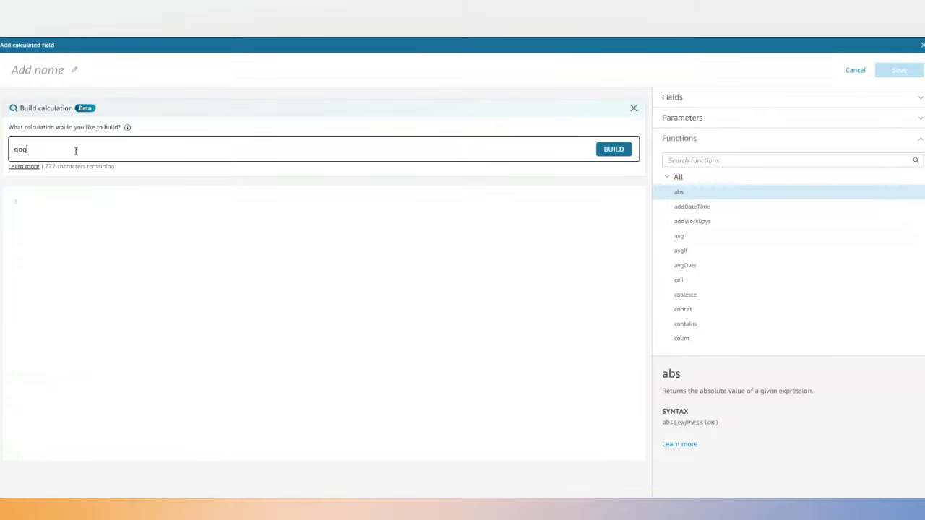
text( % changed for sales)
click(612, 151)
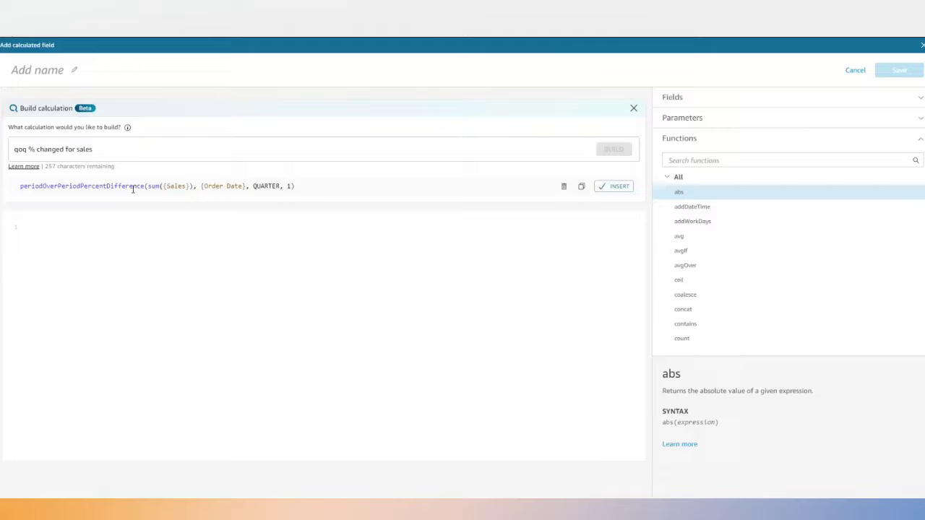
Name the calculated field QOQ % Sales and insert the generated formula.
click(45, 70)
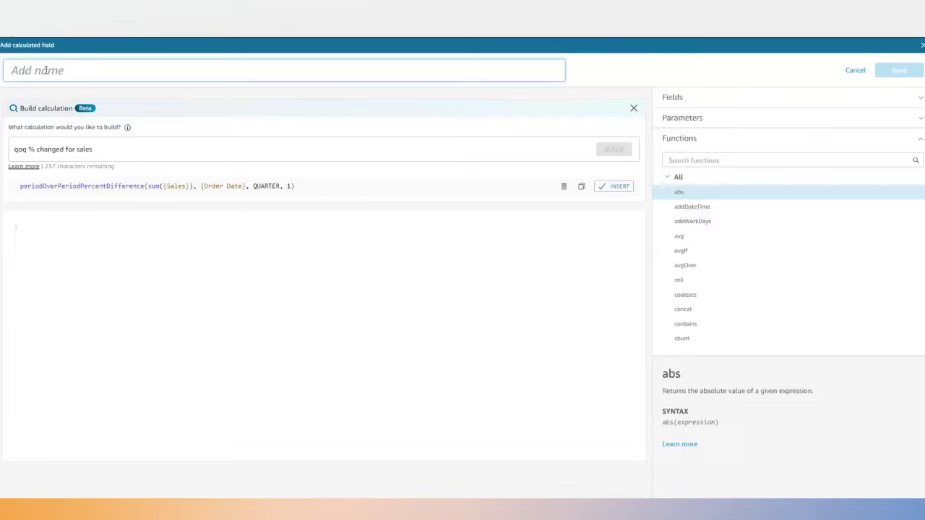
text(QOQ % Sales)
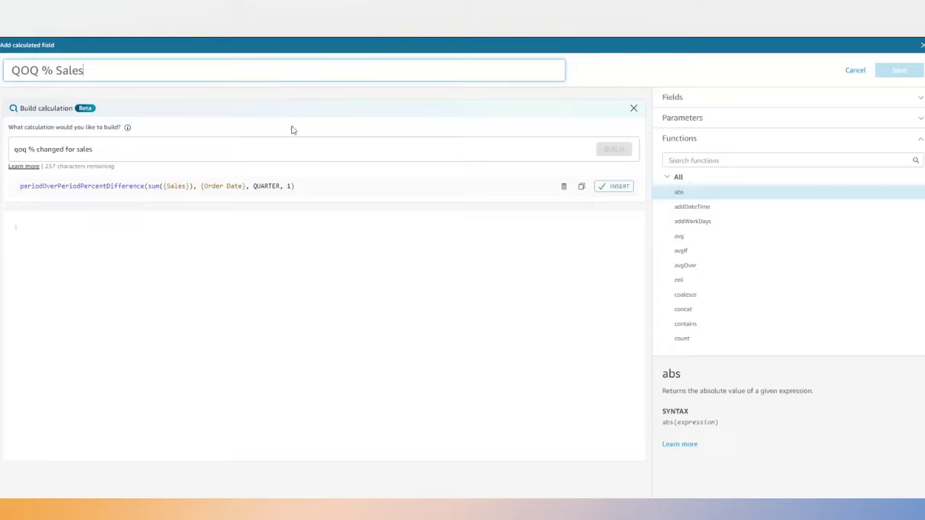
click(167, 229)
click(615, 187)
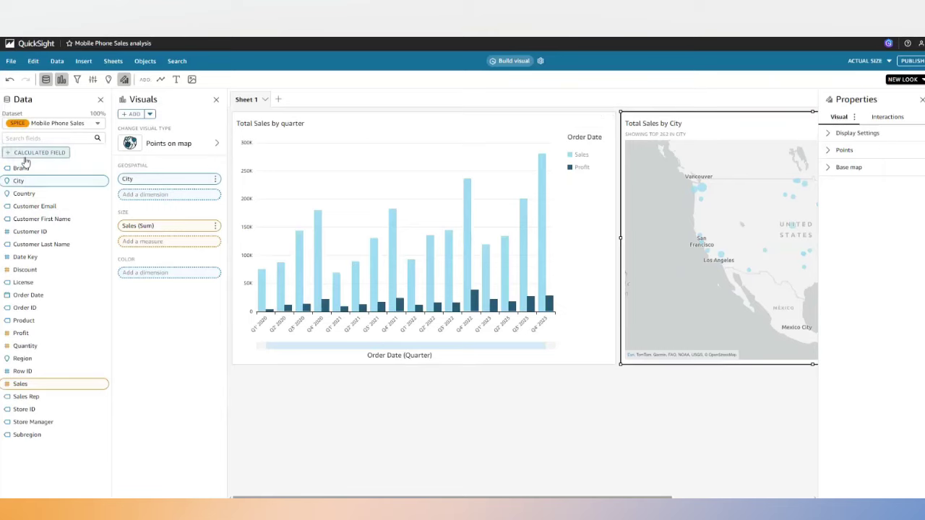
Open the Mobile Store Performance dashboard from the start page's Dashboards list.
click(38, 45)
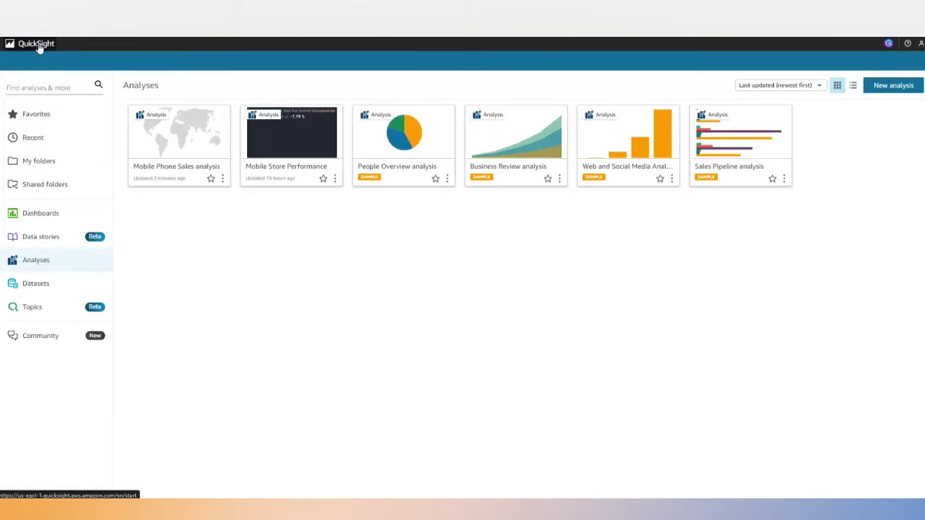
click(54, 218)
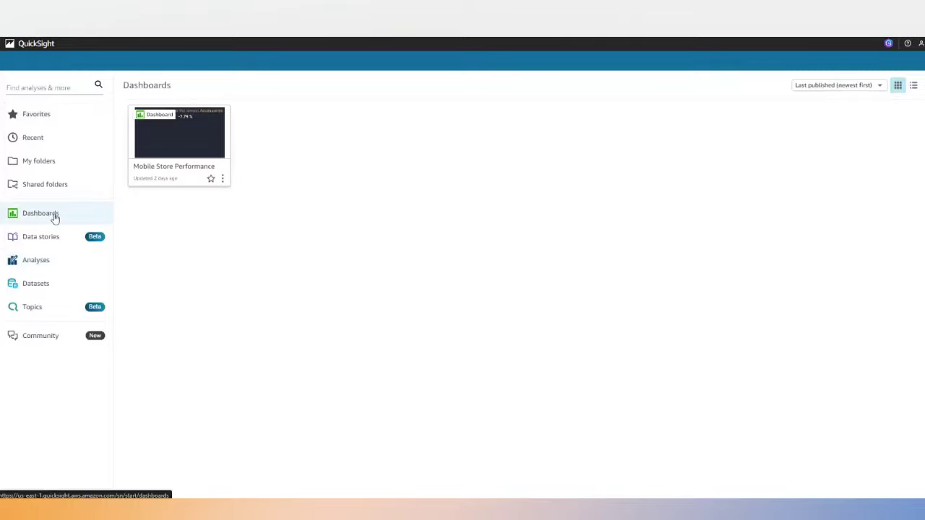
click(185, 142)
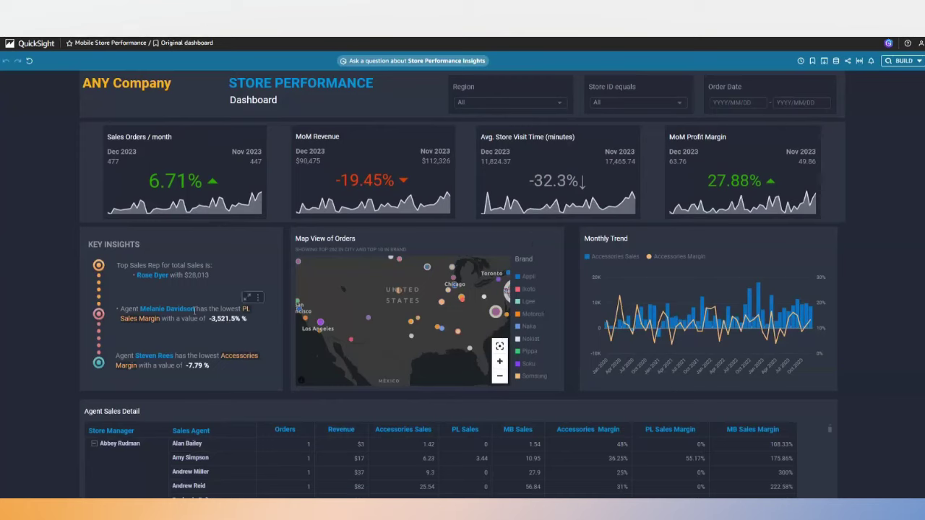
Check the available values in the dashboard's Region filter.
mouse_move(648, 302)
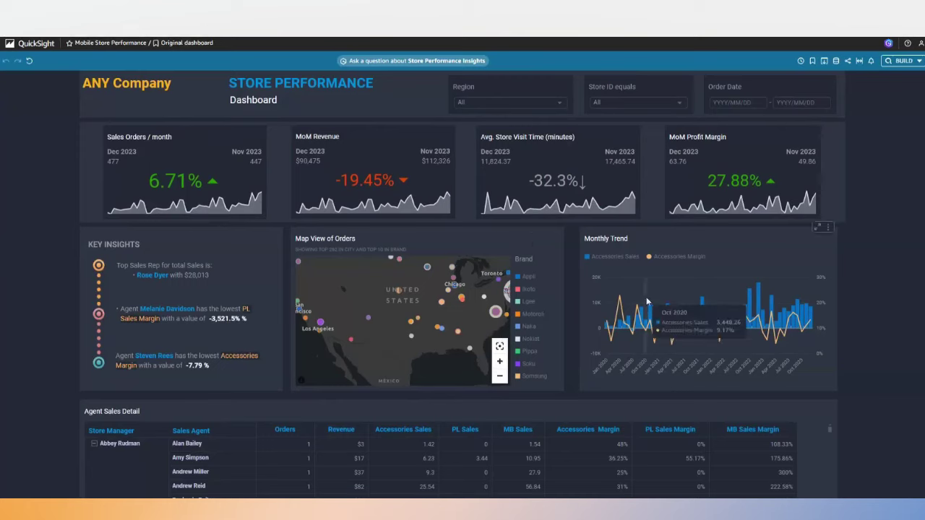
click(563, 106)
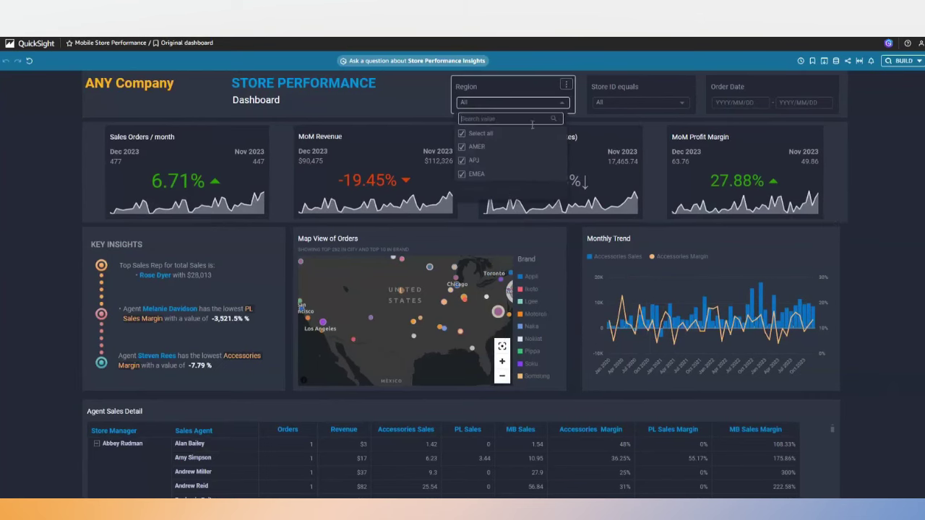
click(420, 95)
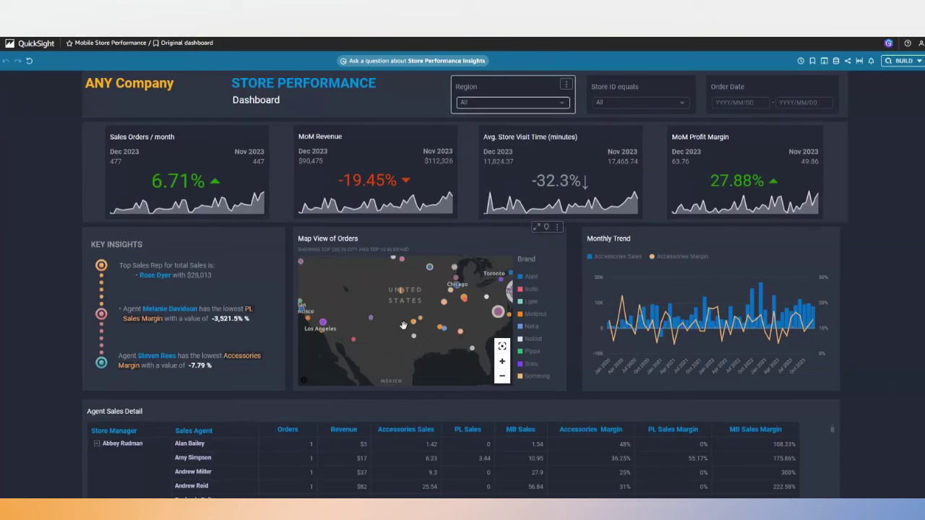
Ask Q 'show me 5 stores by lowest profit margin' and read store 1015's -2.46% value.
click(409, 62)
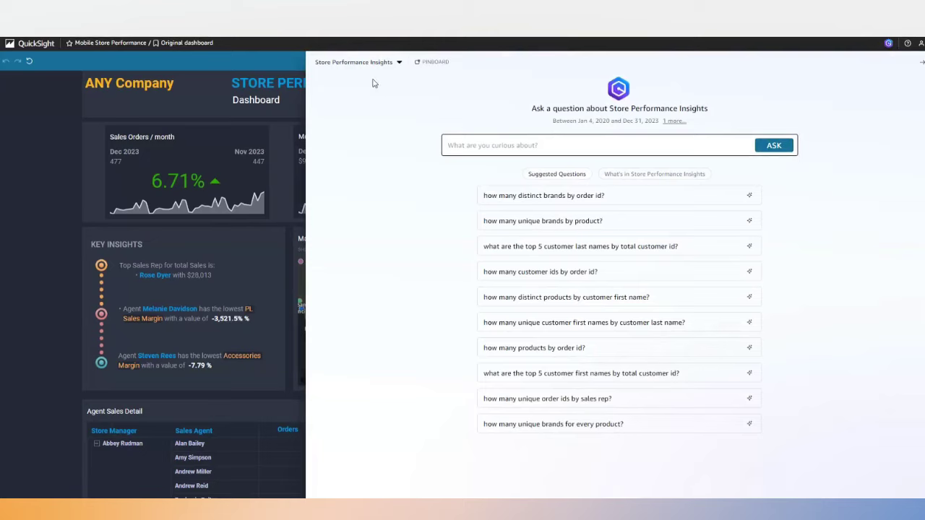
click(458, 149)
text(show me)
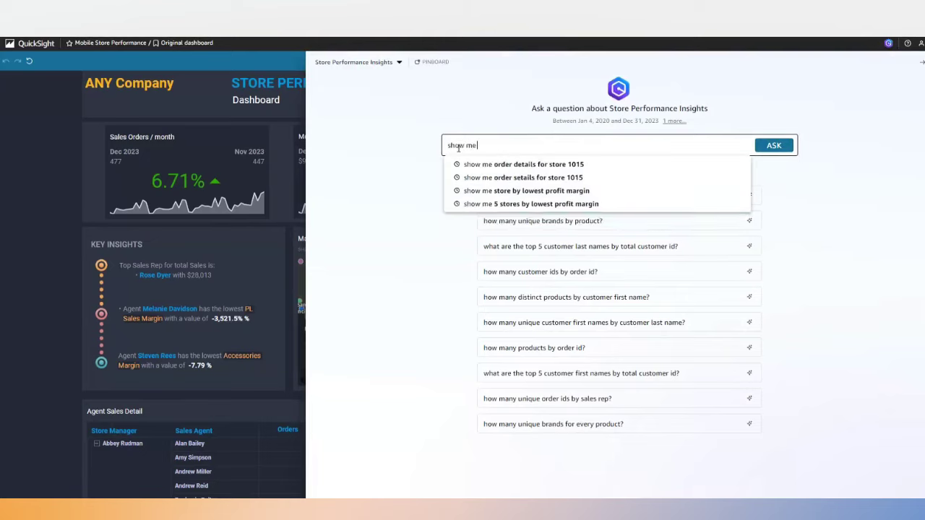
text( 5 st)
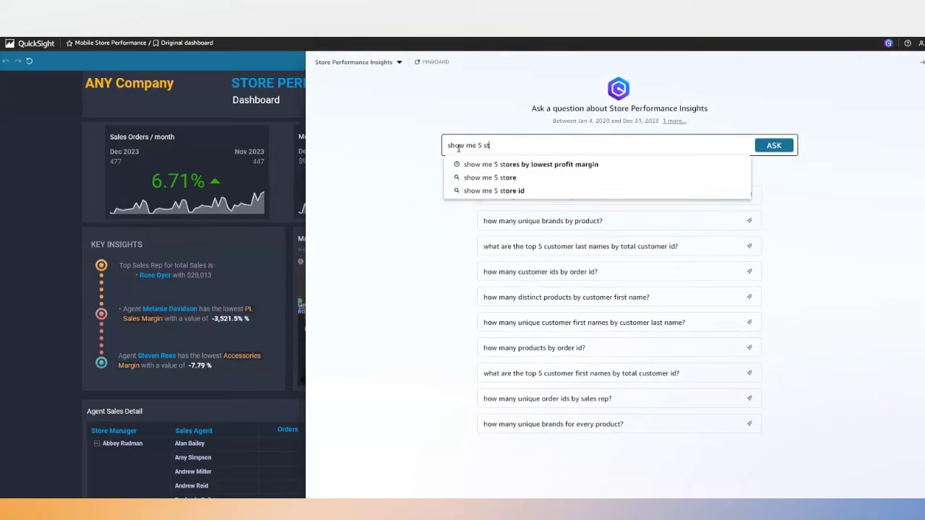
text(ores)
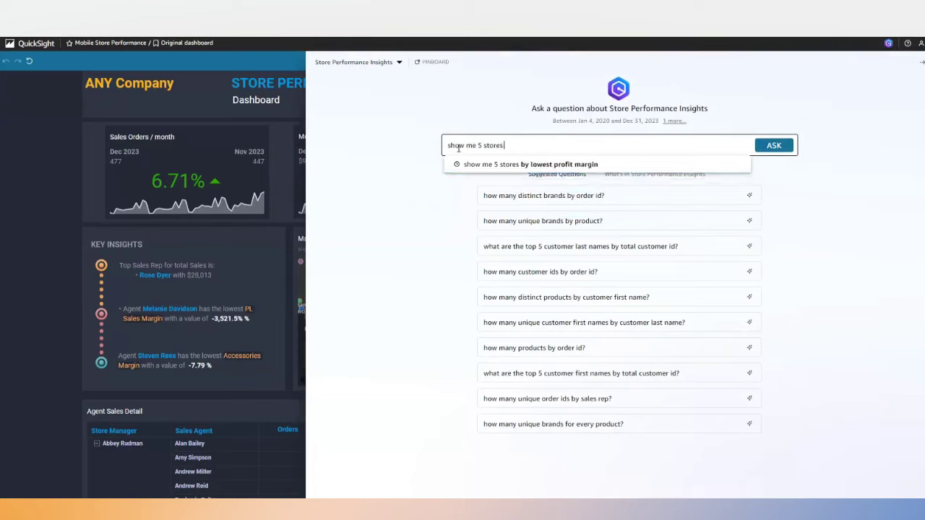
text( by lowest)
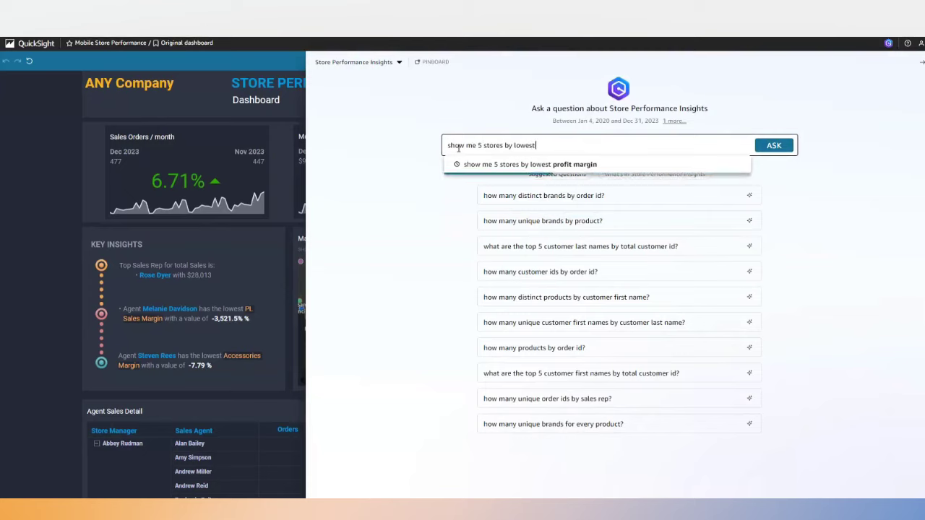
text( pr)
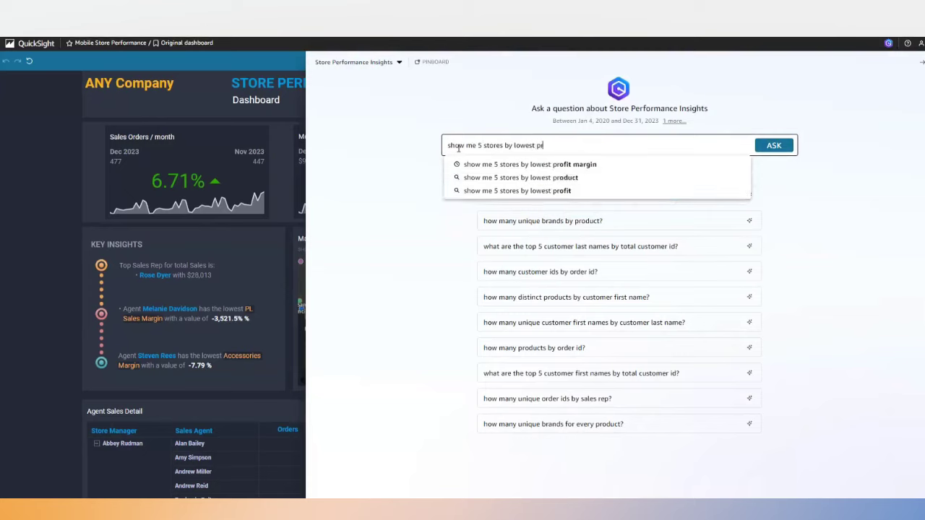
text(ofit margin)
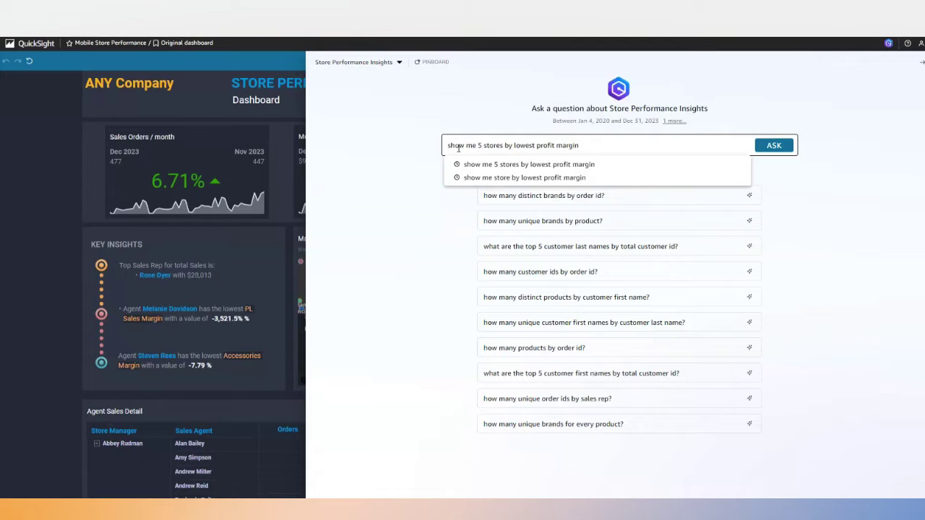
key(Return)
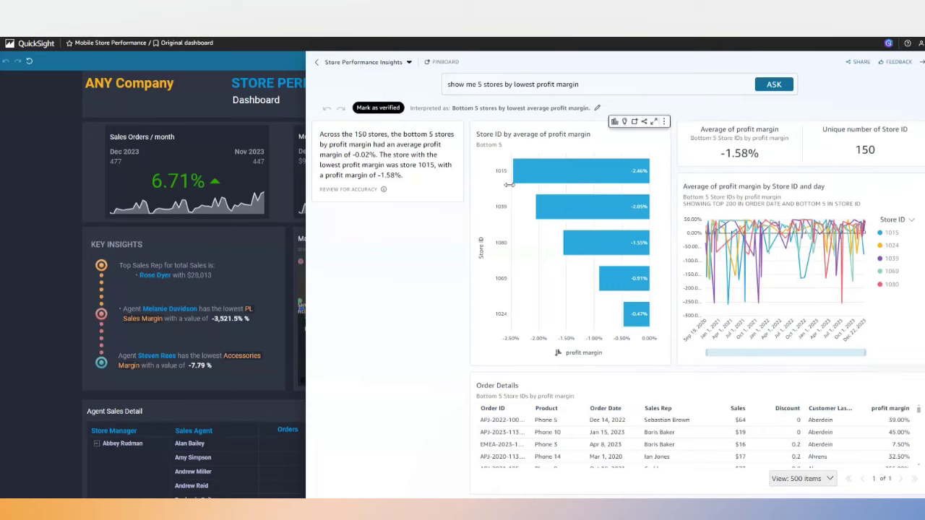
mouse_move(526, 175)
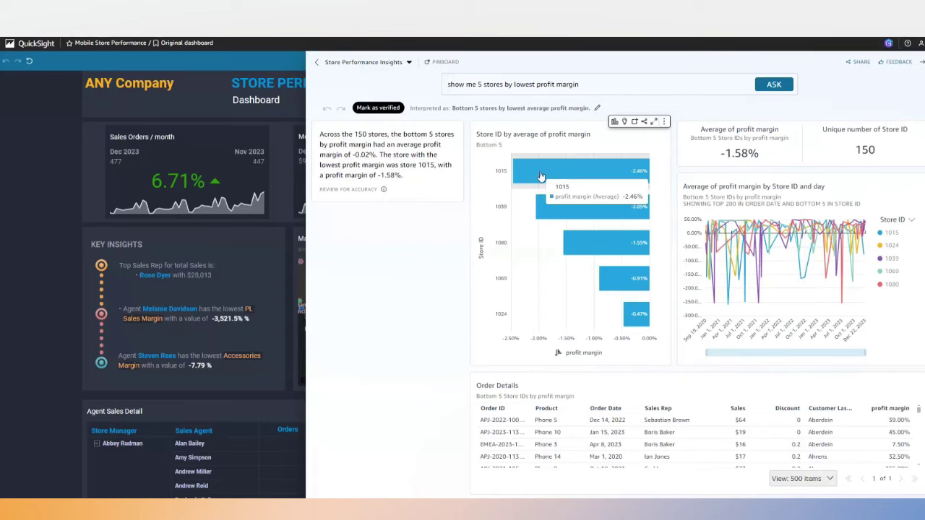
Ask Q for order details for store 1015, sort by profit margin, then close the answer panel.
click(583, 85)
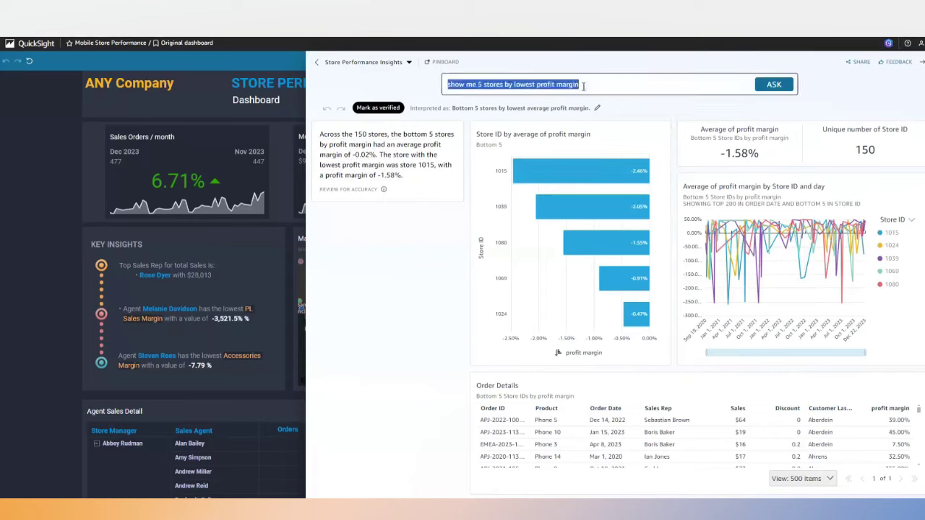
text(show me order)
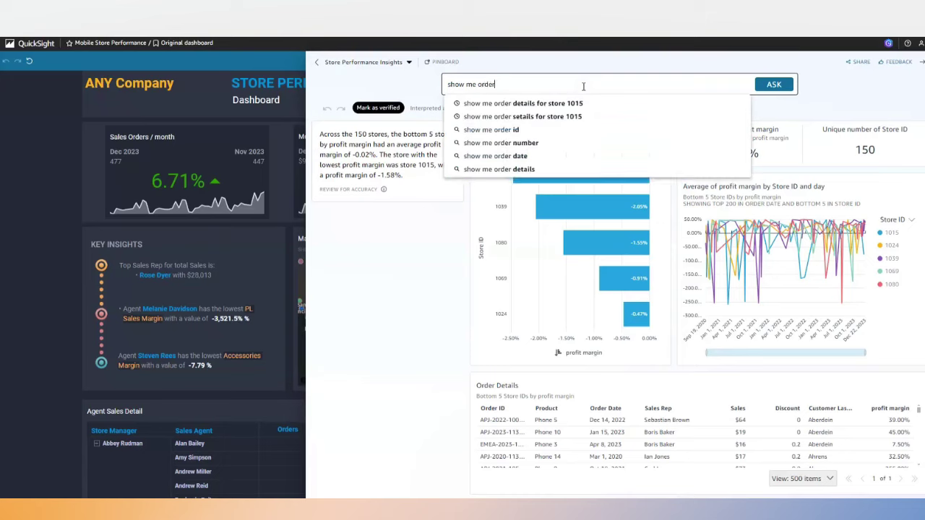
text( d)
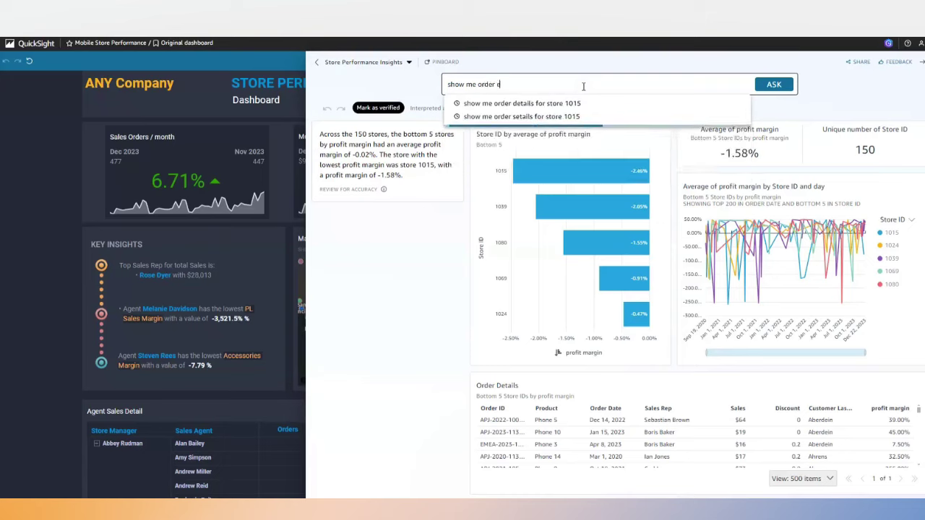
text(etails)
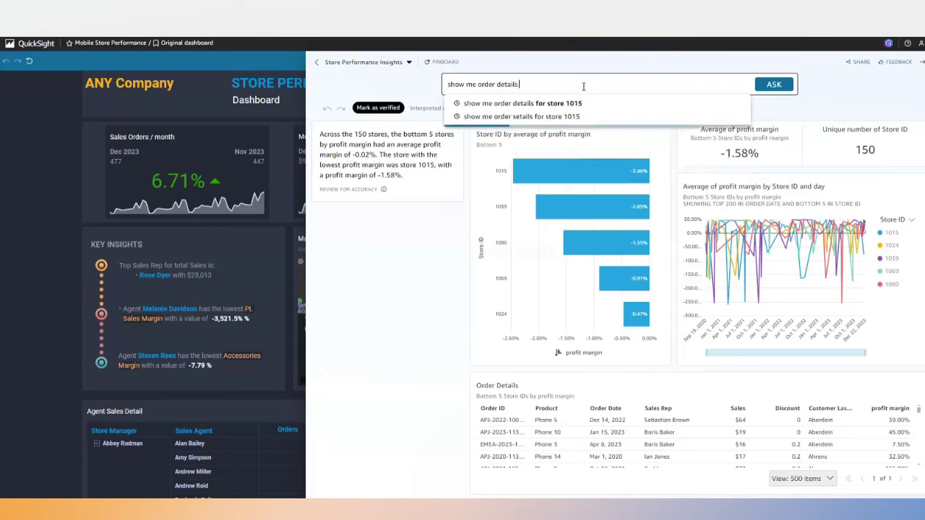
text( for)
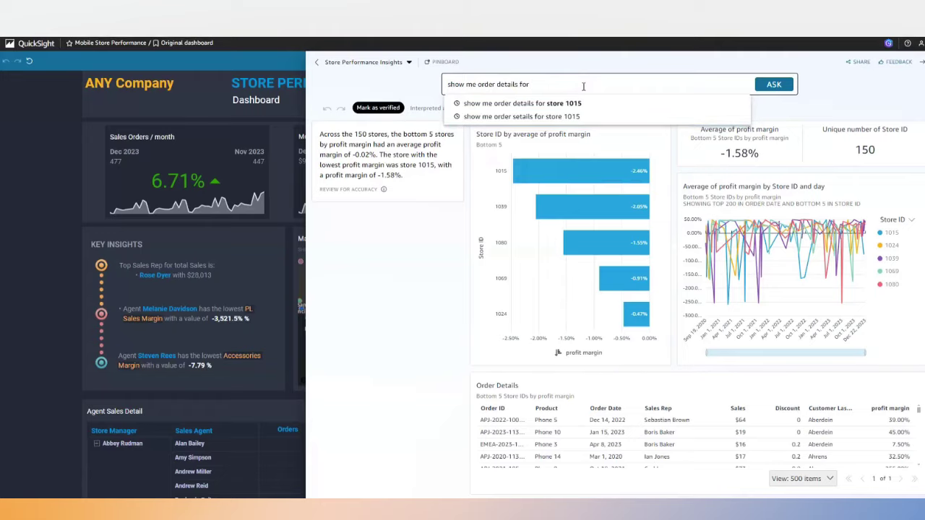
click(576, 108)
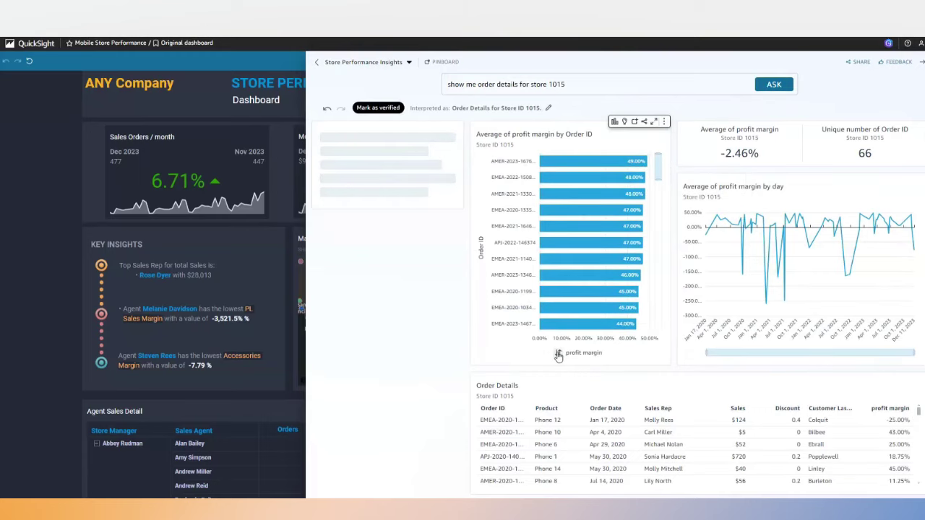
click(558, 354)
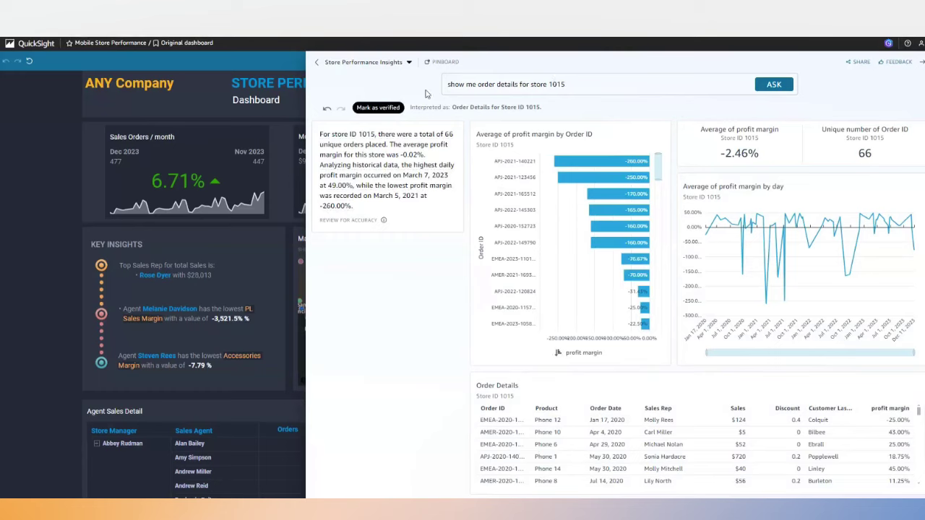
click(63, 112)
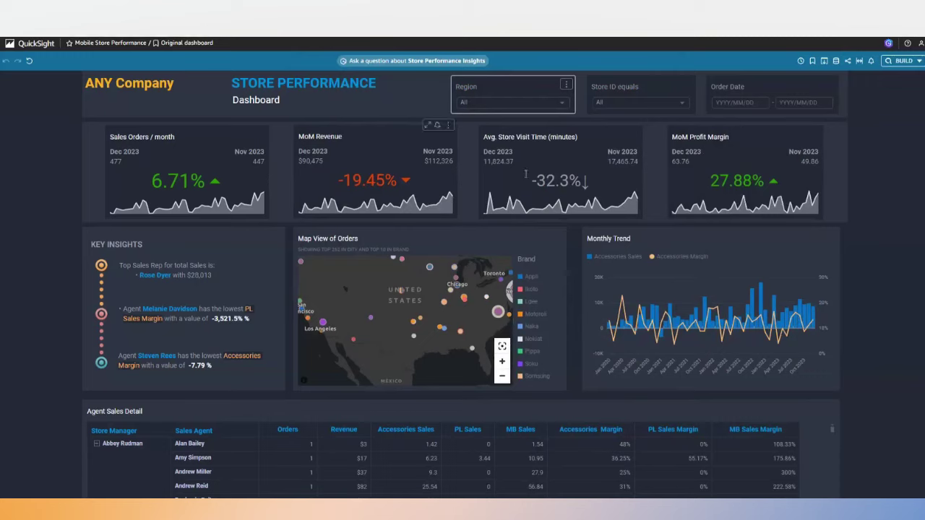
Generate an executive summary and check its cited MoM Revenue, MoM Profit Margin and Sales Orders / month visuals.
click(920, 61)
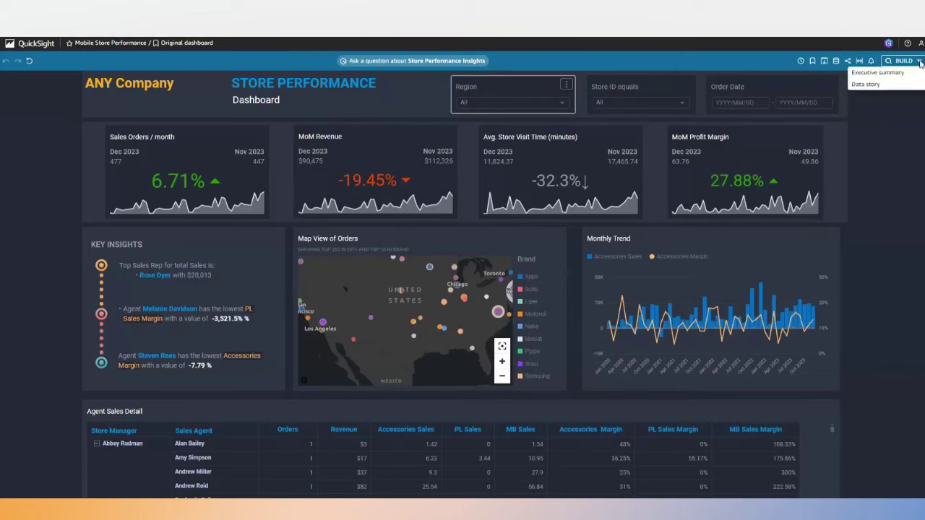
click(881, 73)
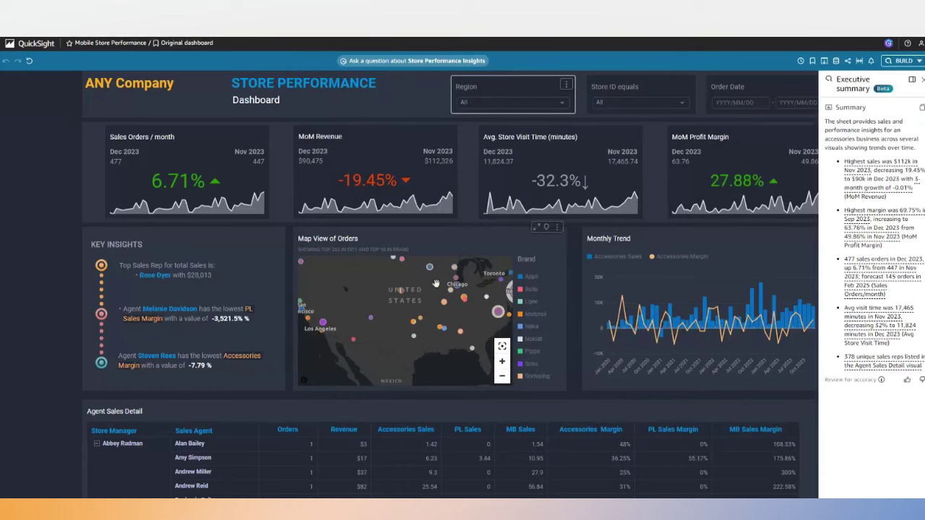
click(868, 170)
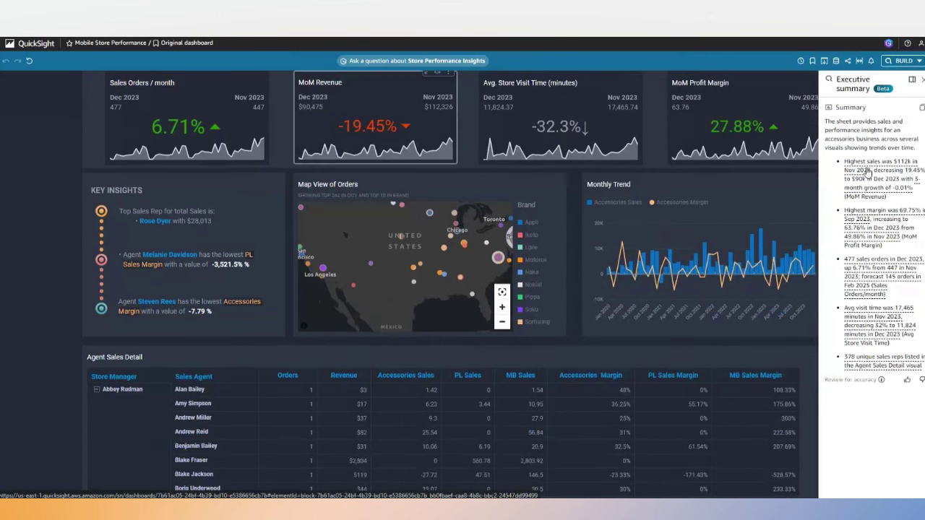
click(867, 227)
click(862, 267)
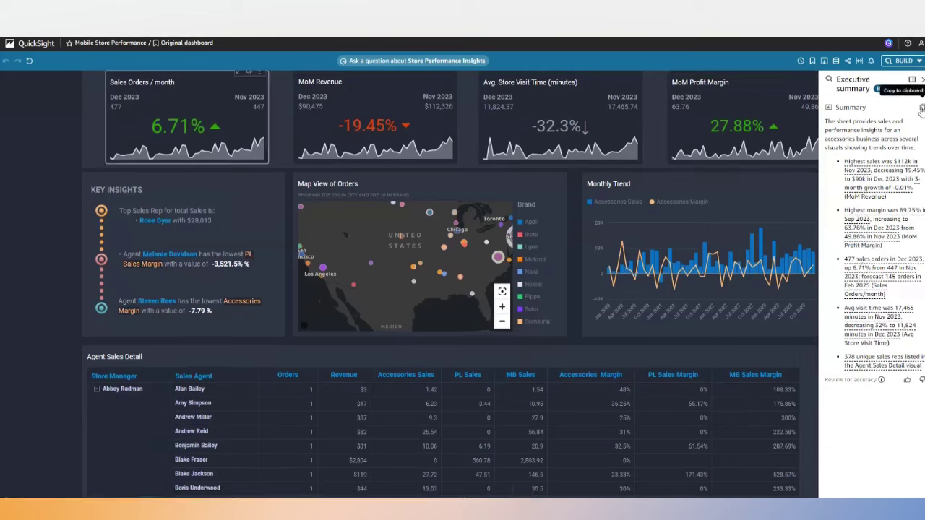
Copy the executive summary to the clipboard and close it.
click(921, 108)
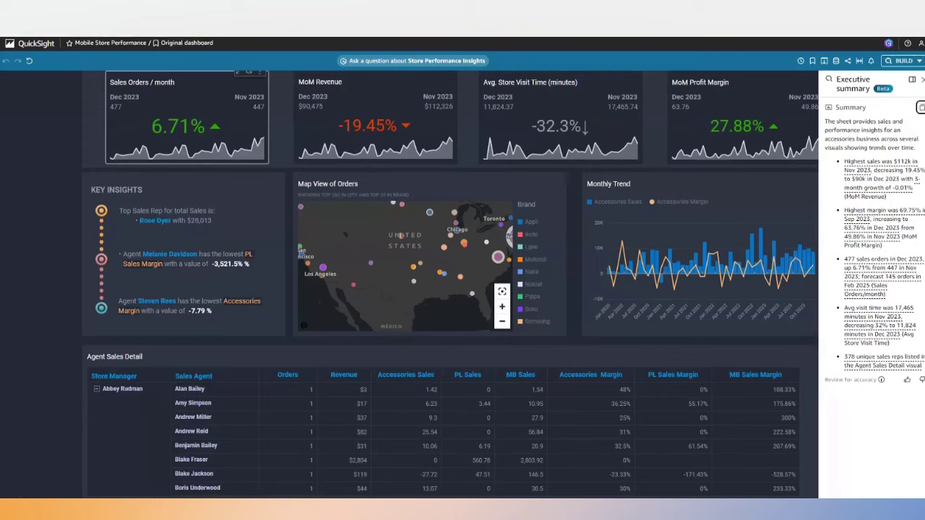
click(922, 79)
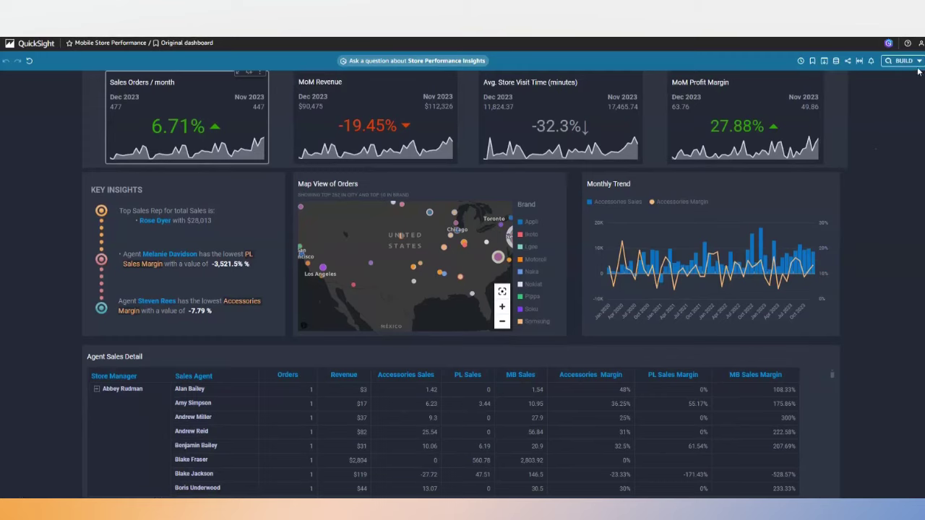
click(919, 62)
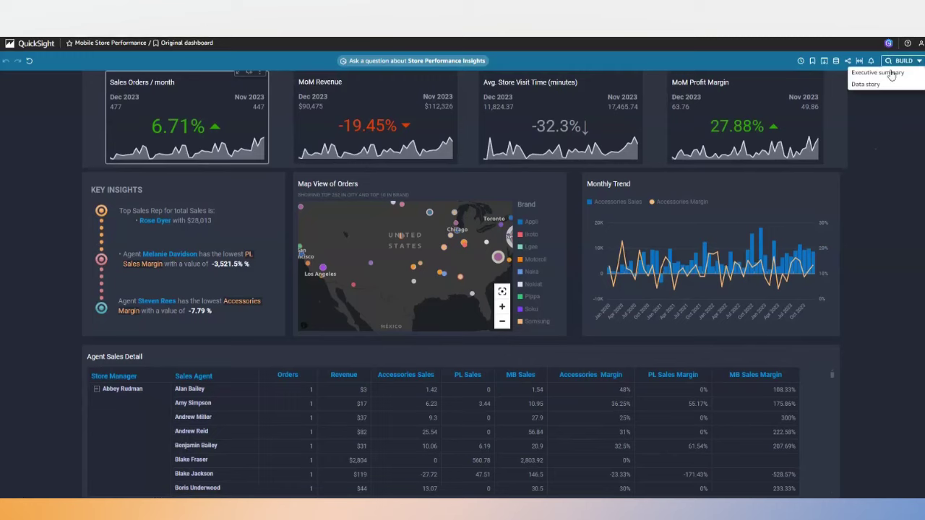
Start a scrollable-page data story with the prompt 'Build a story to show my store performance for'.
click(866, 85)
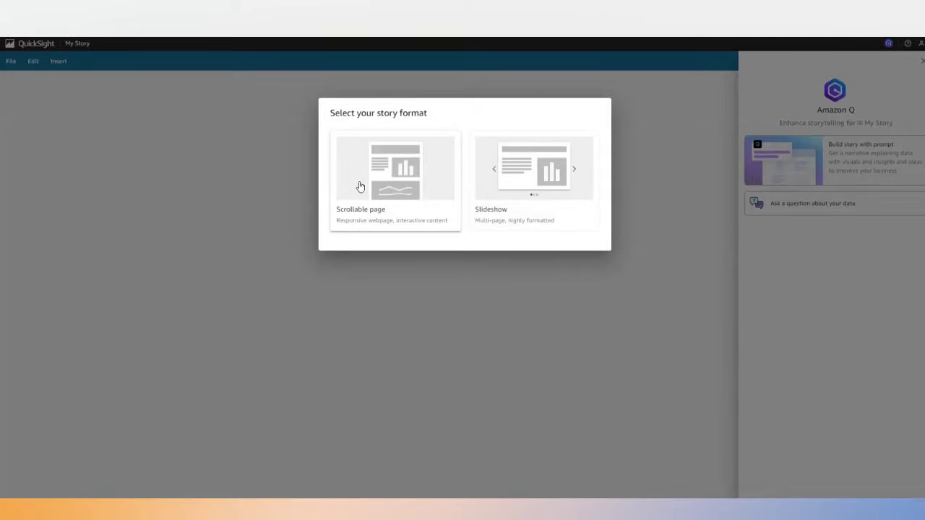
click(403, 177)
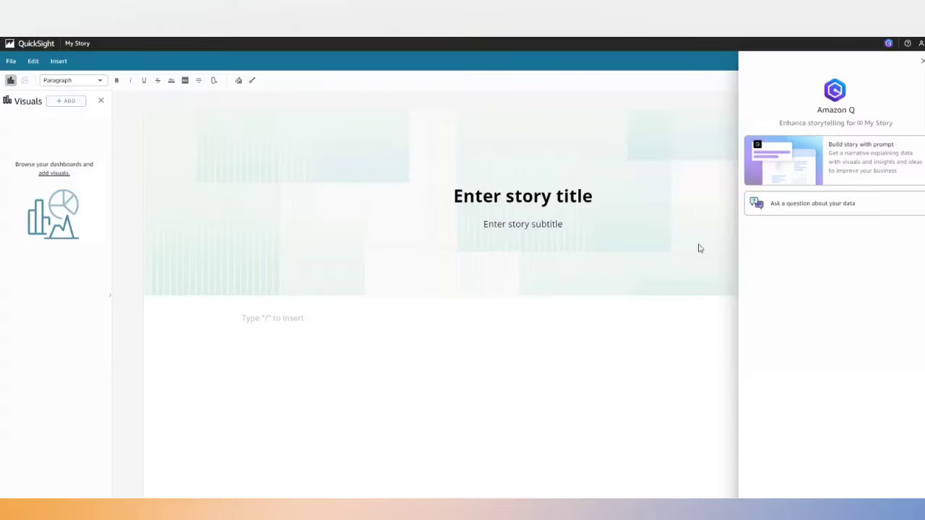
click(842, 167)
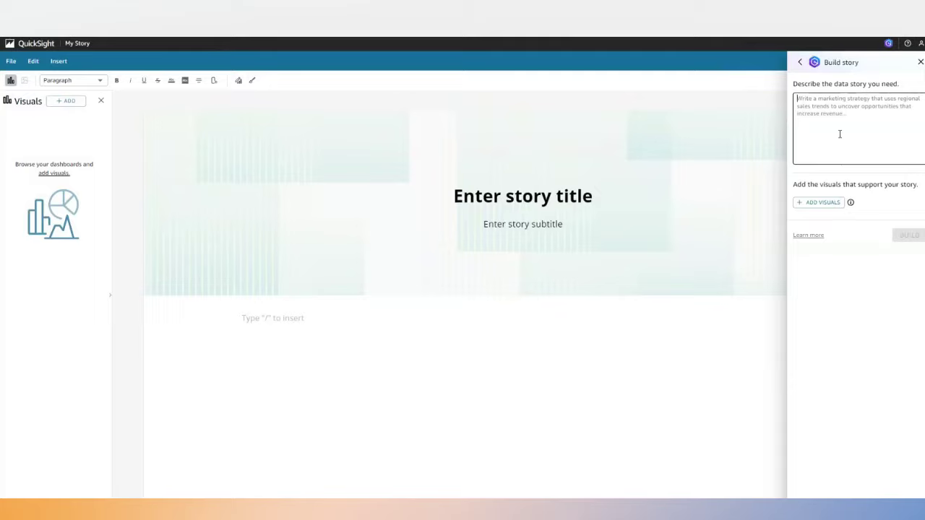
text(B)
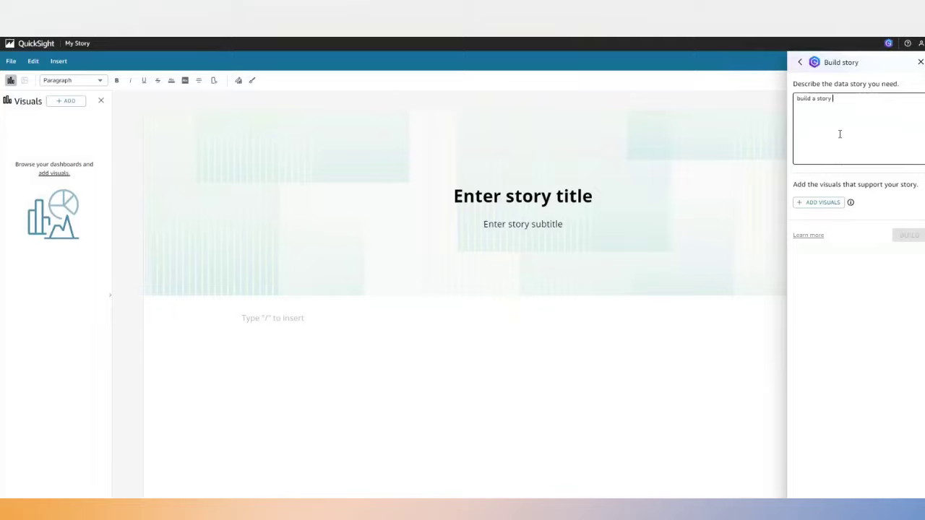
text(uild a story to show my store performance for dec 2023)
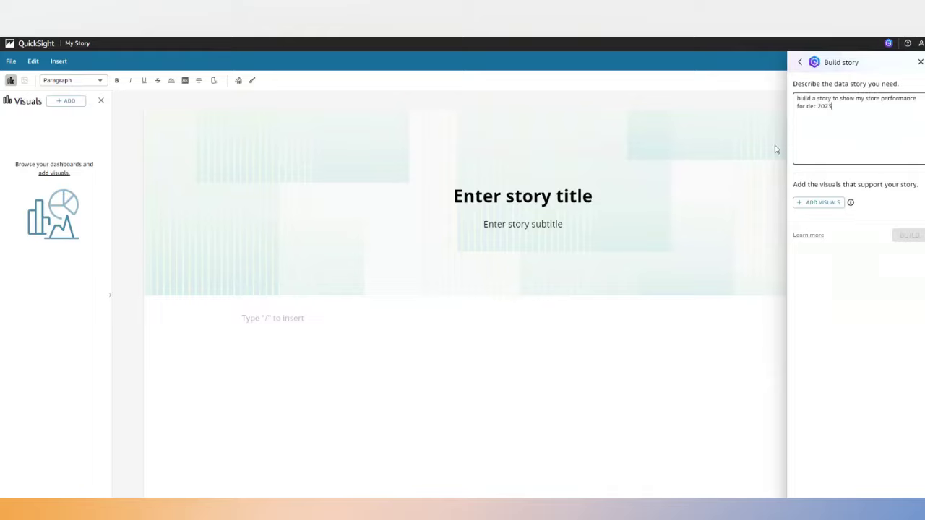
Add Sales Orders / month, MoM Revenue, Avg. Store Visit Time, Map View of Orders and Monthly Trend visuals, then build.
click(819, 203)
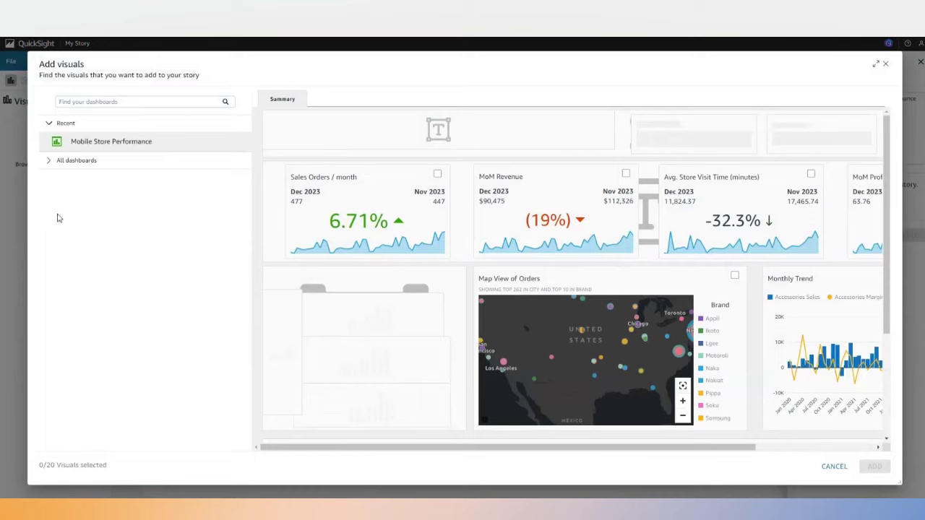
click(437, 174)
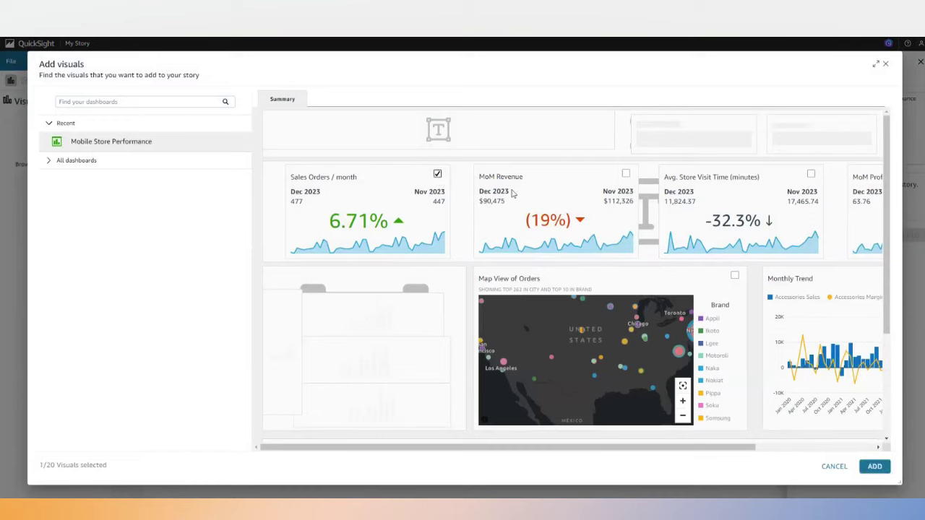
click(626, 174)
click(811, 174)
click(735, 275)
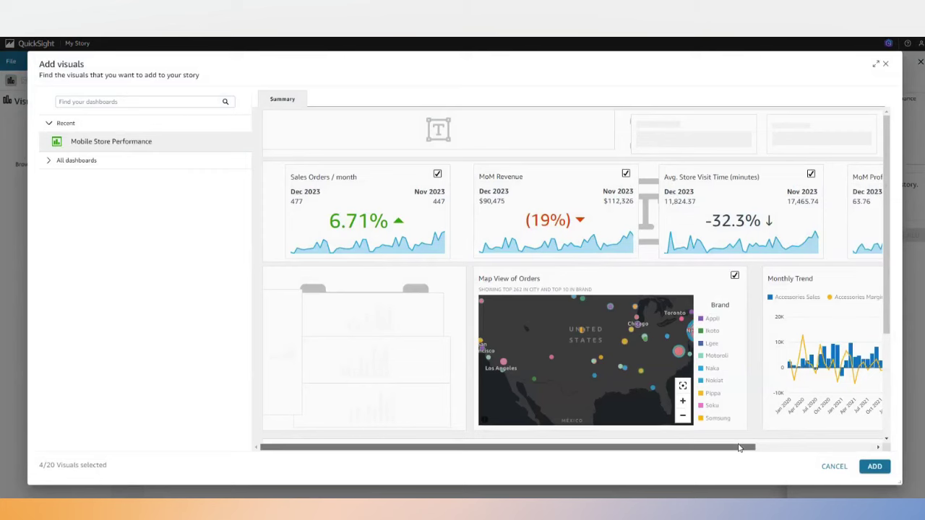
click(828, 448)
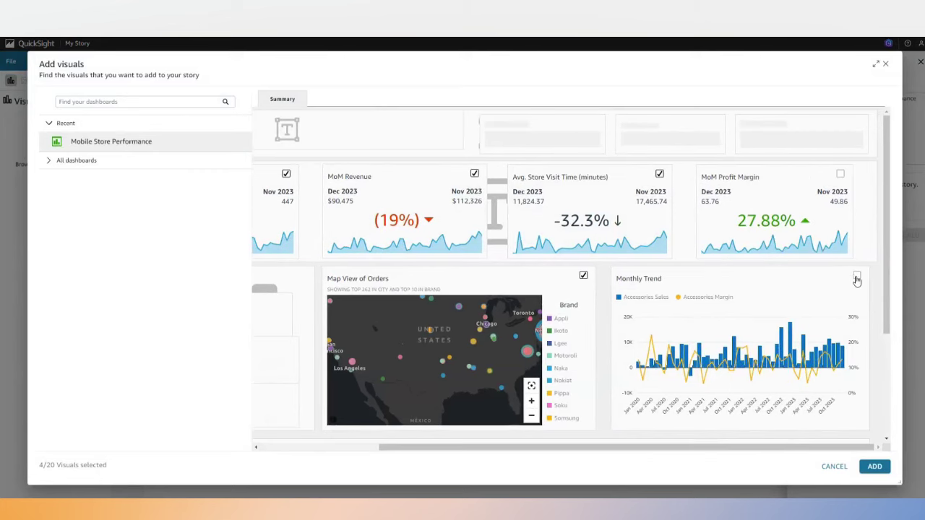
click(874, 467)
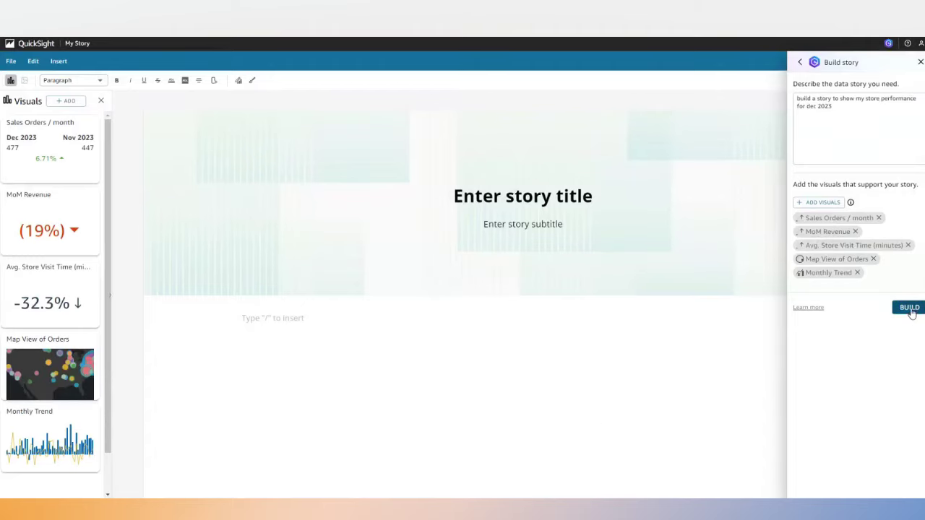
click(910, 309)
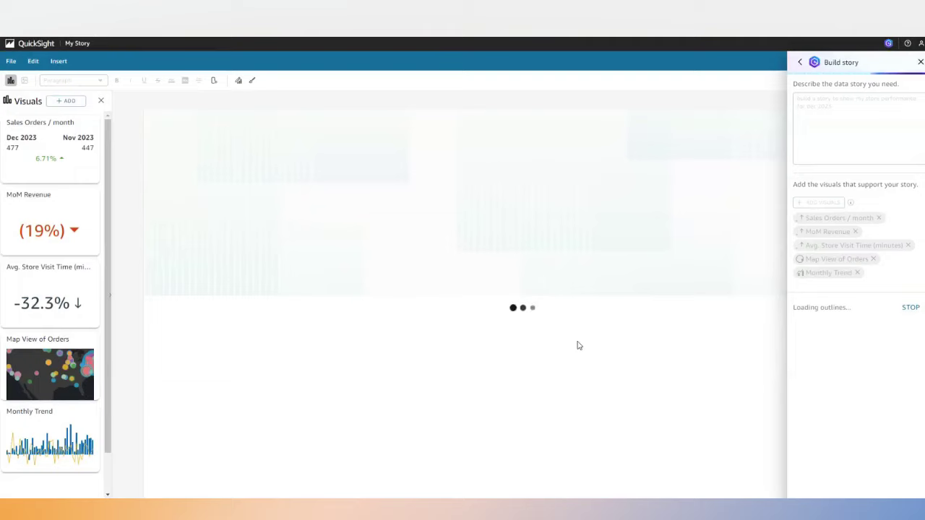